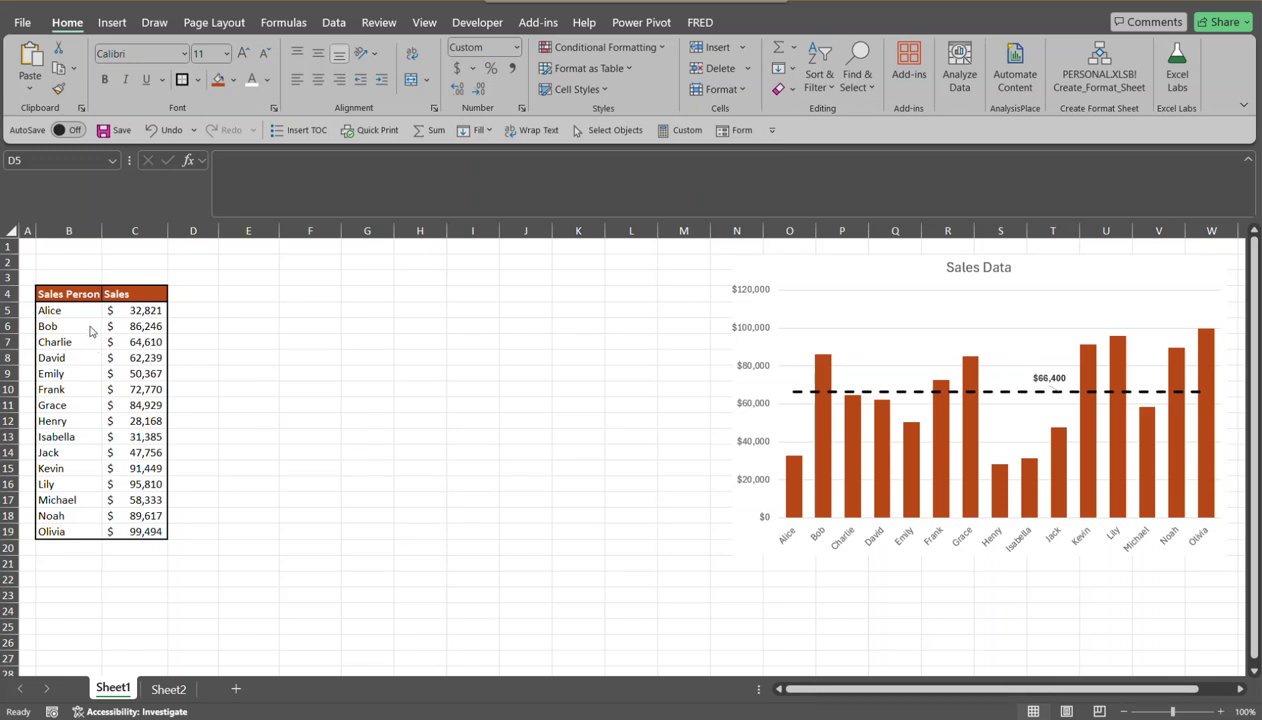
- Insert a 2-D clustered column chart from the Sales Person and Sales data in B4:C19
{"action": "left_click_drag", "start_coordinate": [61, 292], "coordinate": [138, 538]}
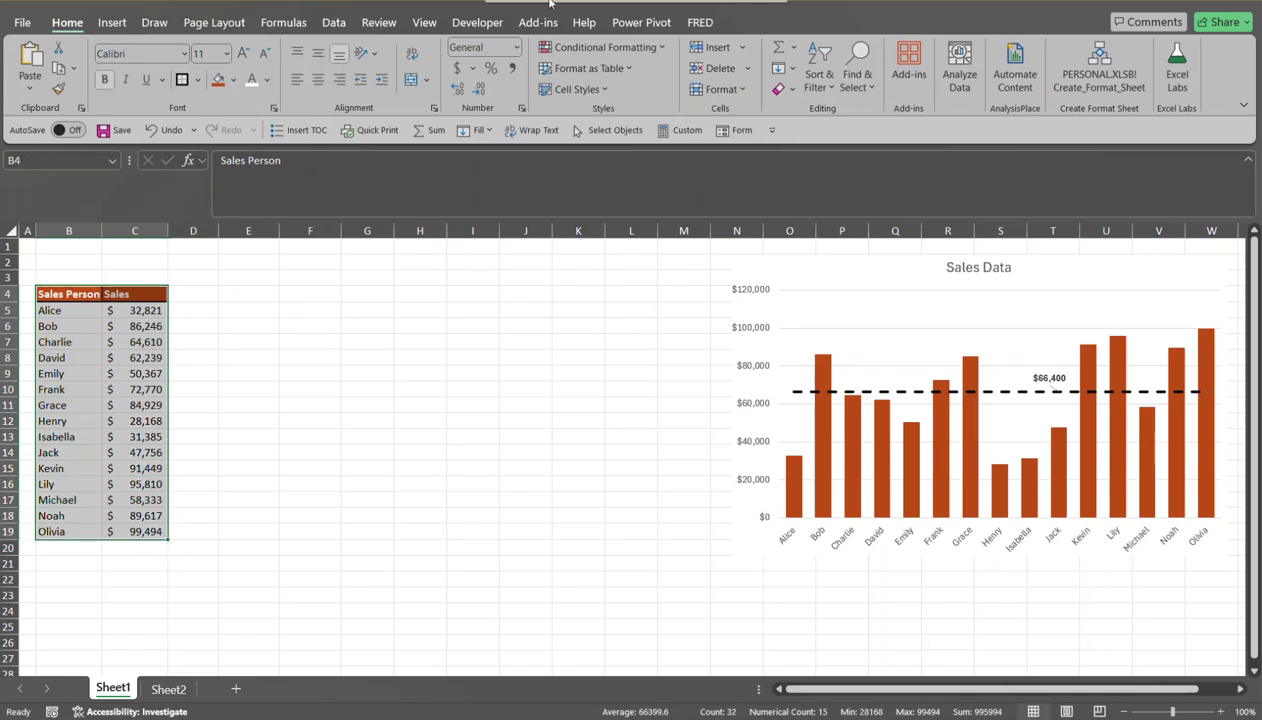
{"action": "left_click", "coordinate": [115, 24]}
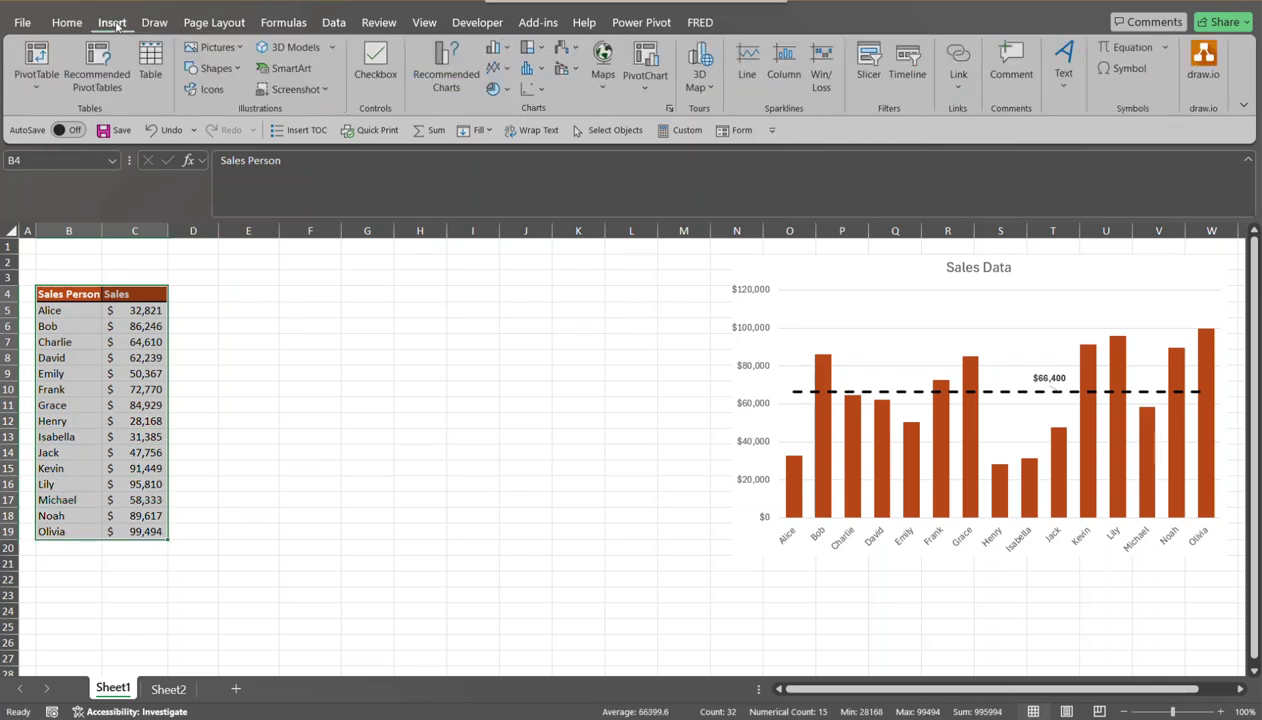
{"action": "left_click", "coordinate": [506, 44]}
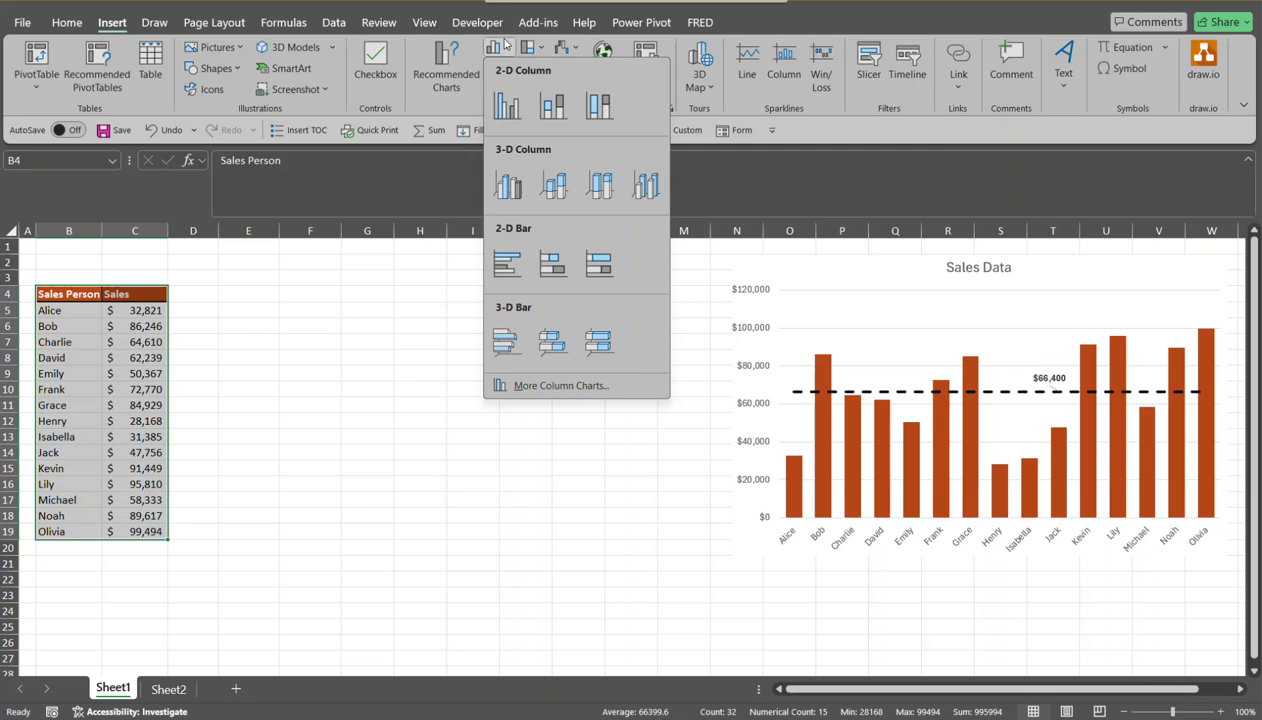
{"action": "left_click", "coordinate": [506, 106]}
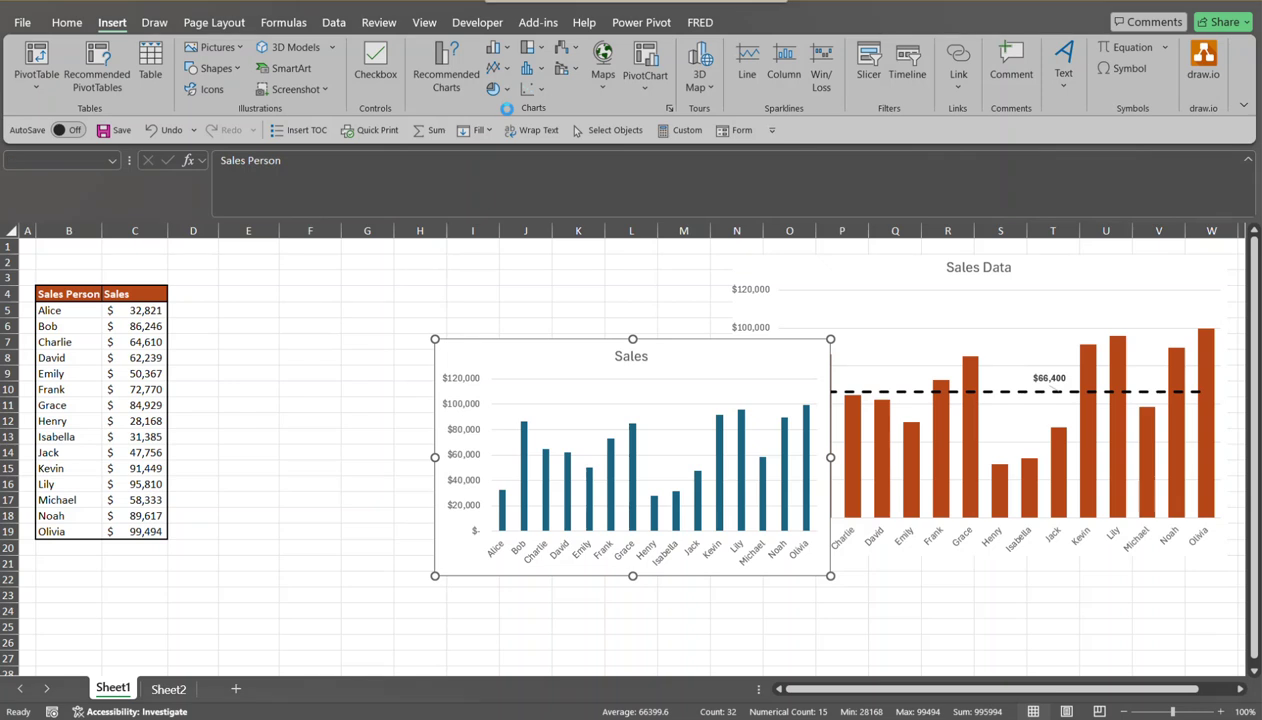
- Move the new Sales chart beside the data table and enlarge it to span about columns E to M, rows 2 to 20
{"action": "left_click_drag", "start_coordinate": [558, 352], "coordinate": [421, 282]}
{"action": "left_click_drag", "start_coordinate": [699, 510], "coordinate": [767, 560]}
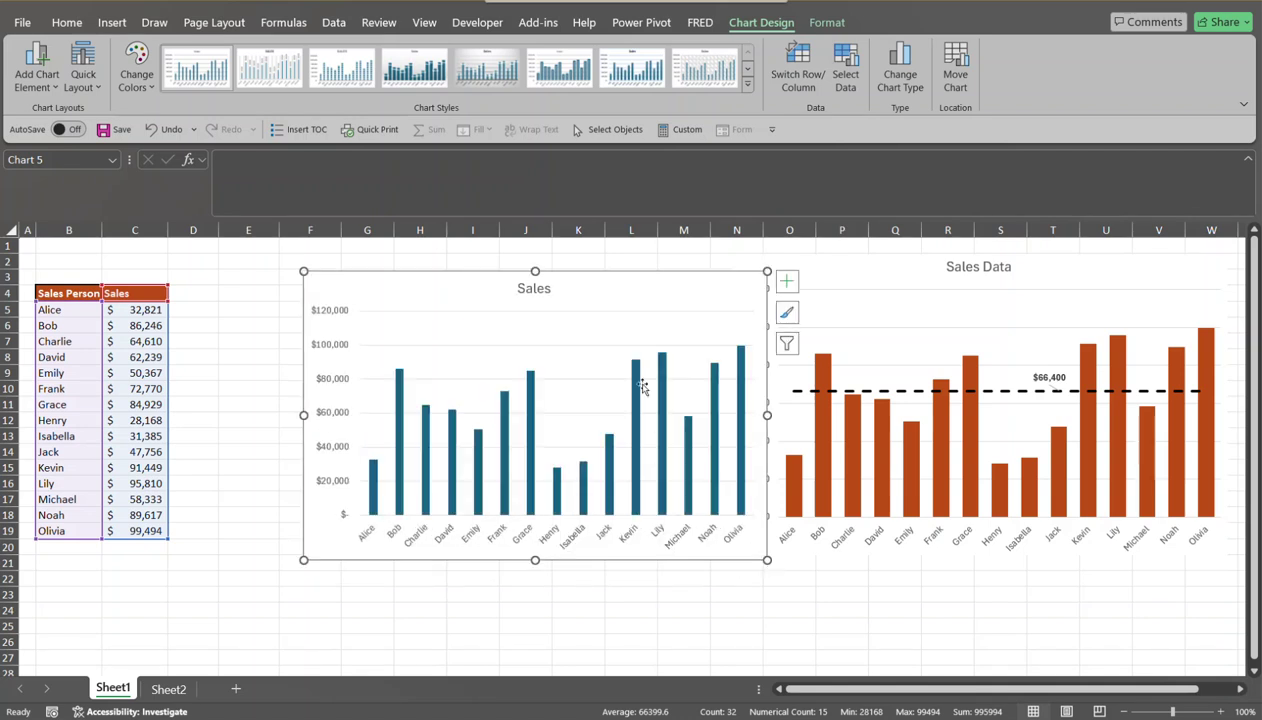
{"action": "left_click_drag", "start_coordinate": [642, 292], "coordinate": [581, 270]}
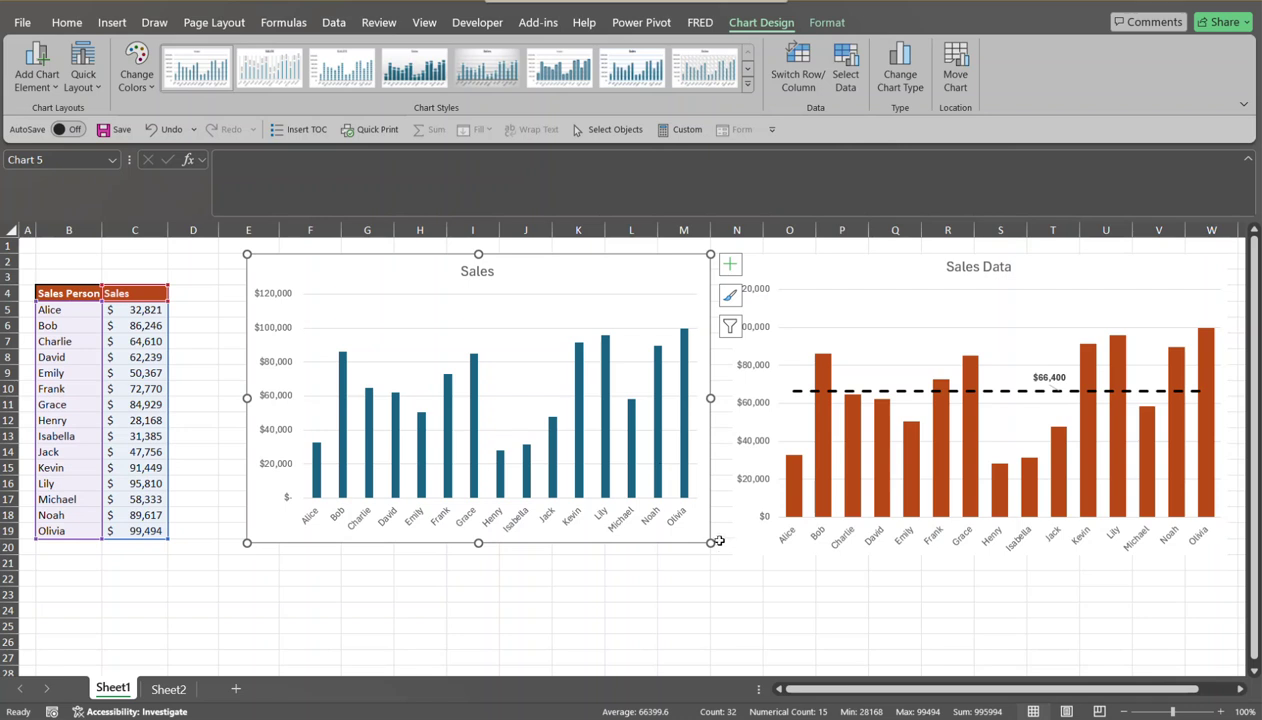
{"action": "left_click_drag", "start_coordinate": [710, 541], "coordinate": [716, 557]}
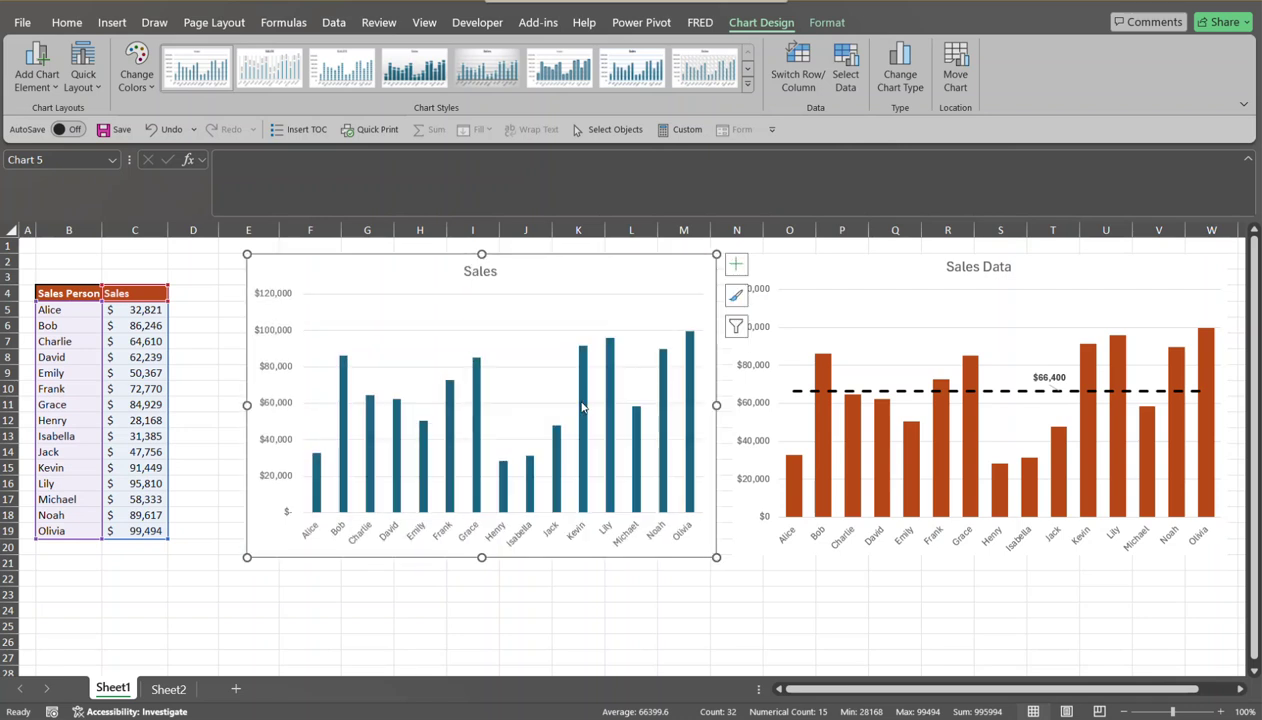
- Set the gap width of the Sales series columns to 80% in the new chart
{"action": "left_click", "coordinate": [478, 386]}
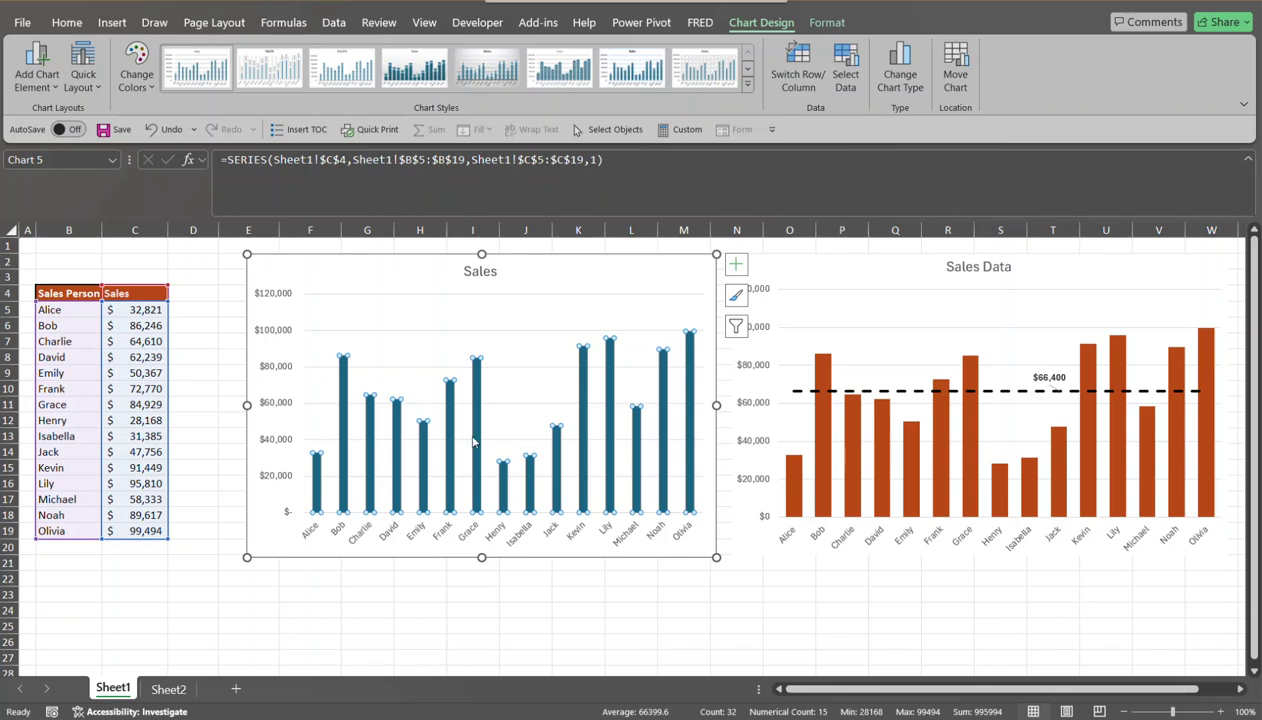
{"action": "mouse_move", "coordinate": [479, 441]}
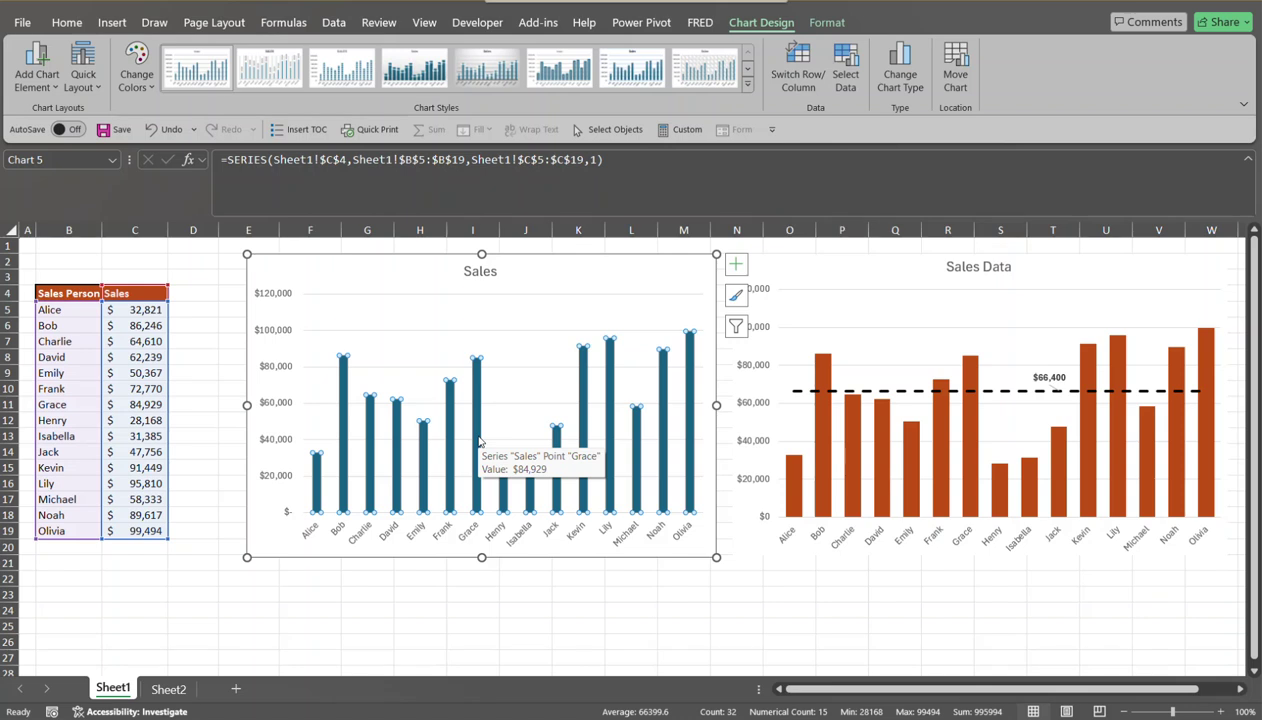
{"action": "right_click", "coordinate": [479, 441]}
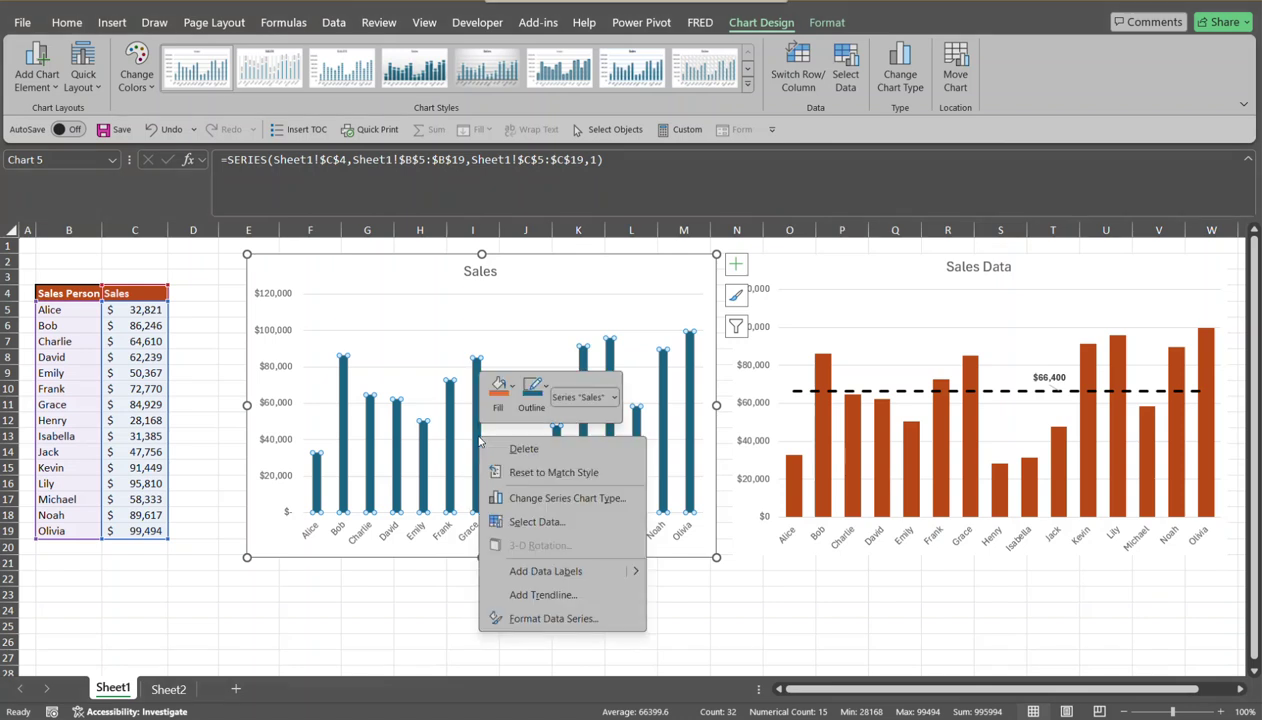
{"action": "left_click", "coordinate": [537, 618]}
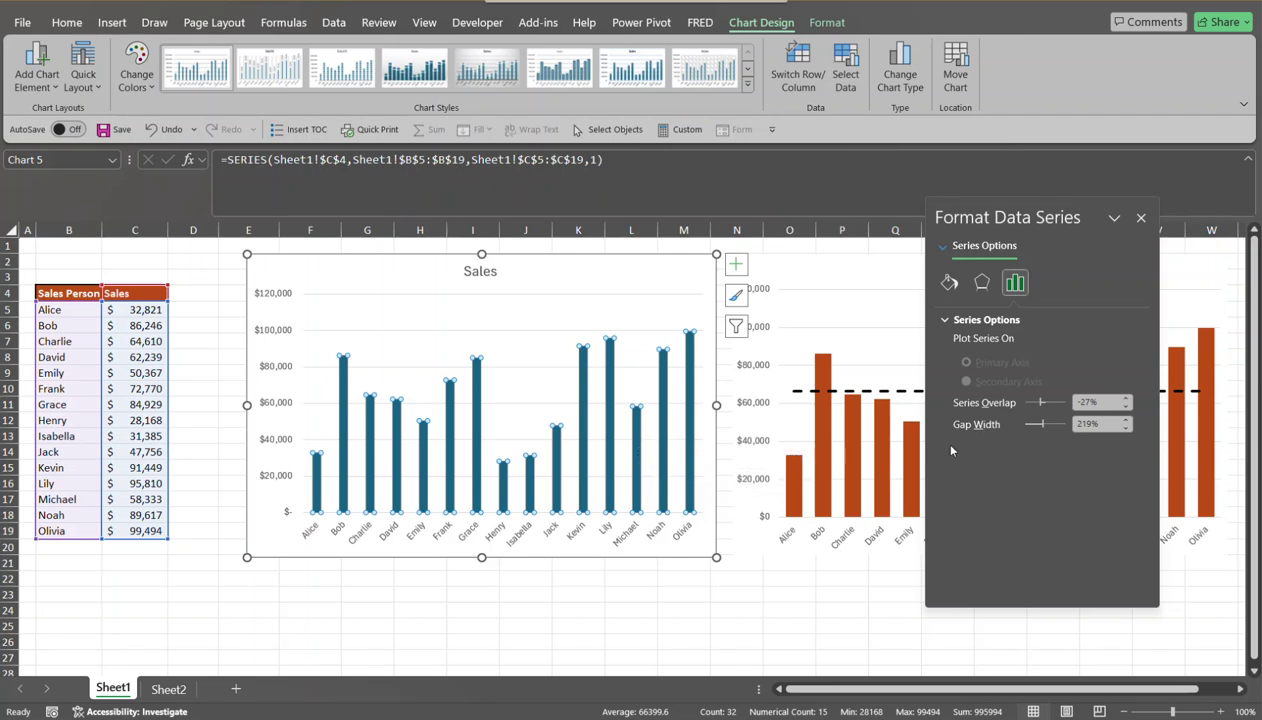
{"action": "double_click", "coordinate": [1073, 427]}
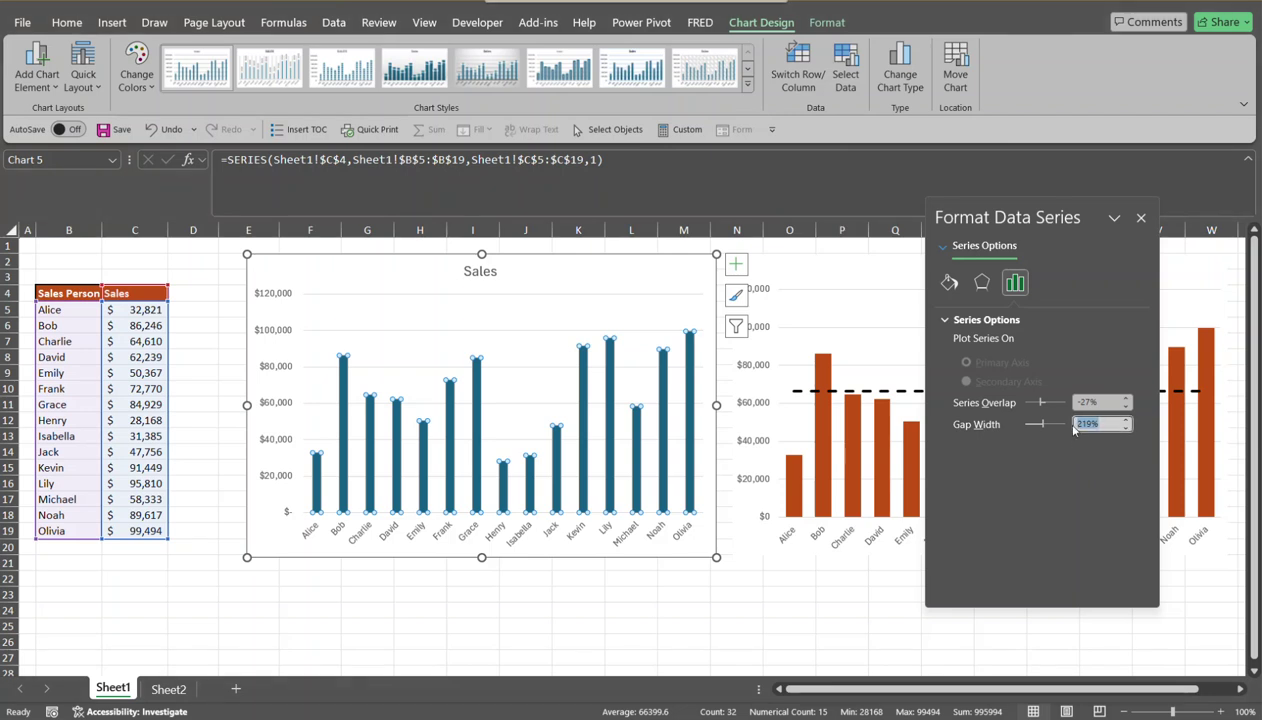
{"action": "type", "text": "80"}
{"action": "key", "text": "Return"}
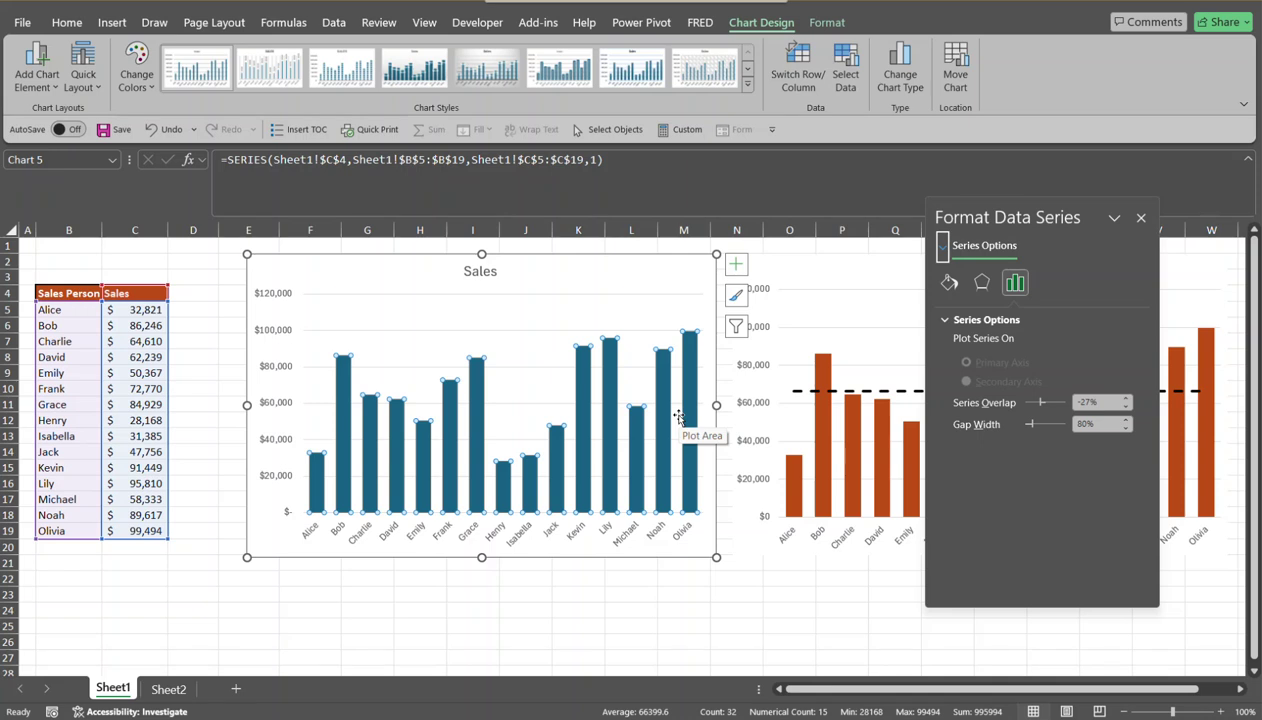
{"action": "left_click", "coordinate": [1140, 217]}
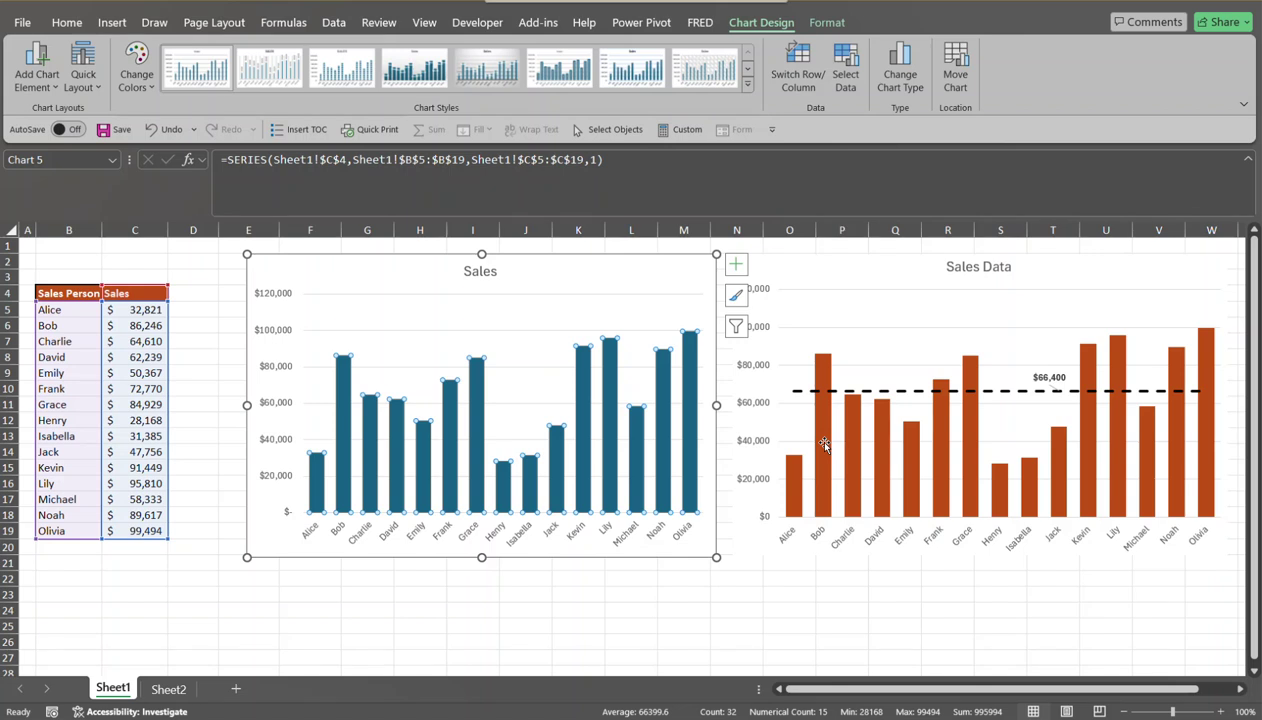
- Give the Sales series columns a solid dark orange fill matching the reference Sales Data chart
{"action": "mouse_move", "coordinate": [586, 369]}
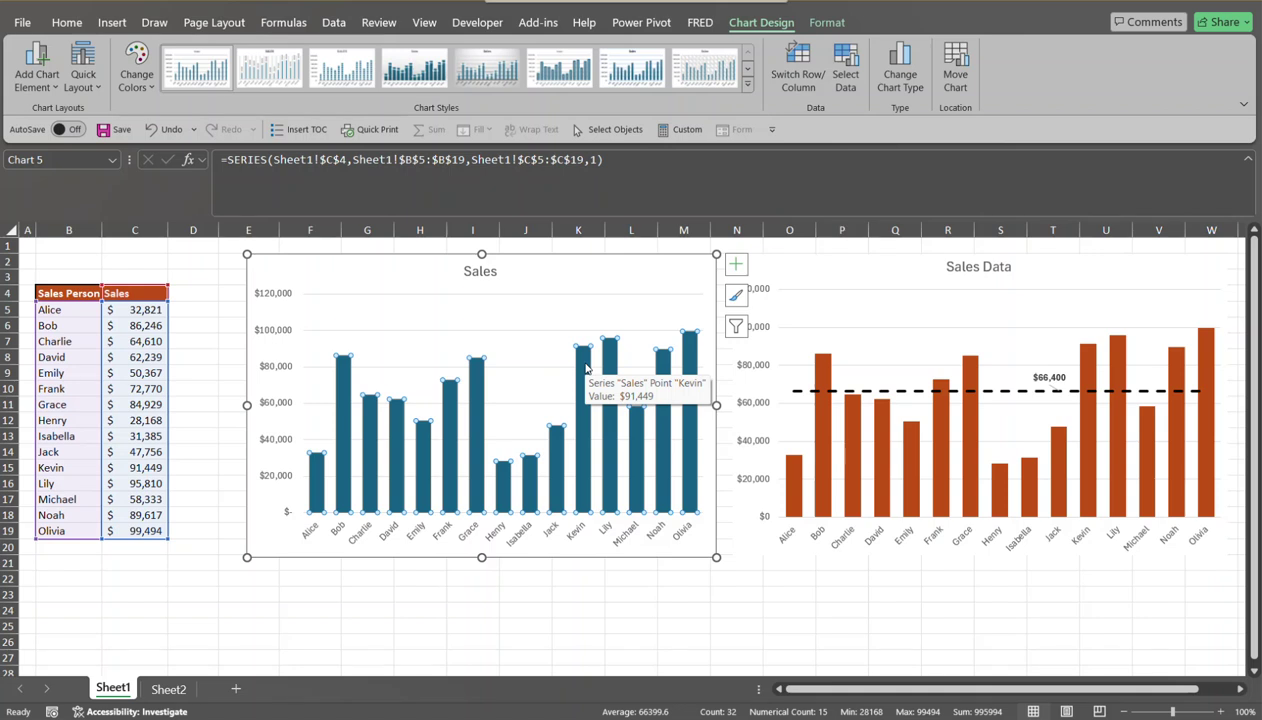
{"action": "double_click", "coordinate": [586, 369]}
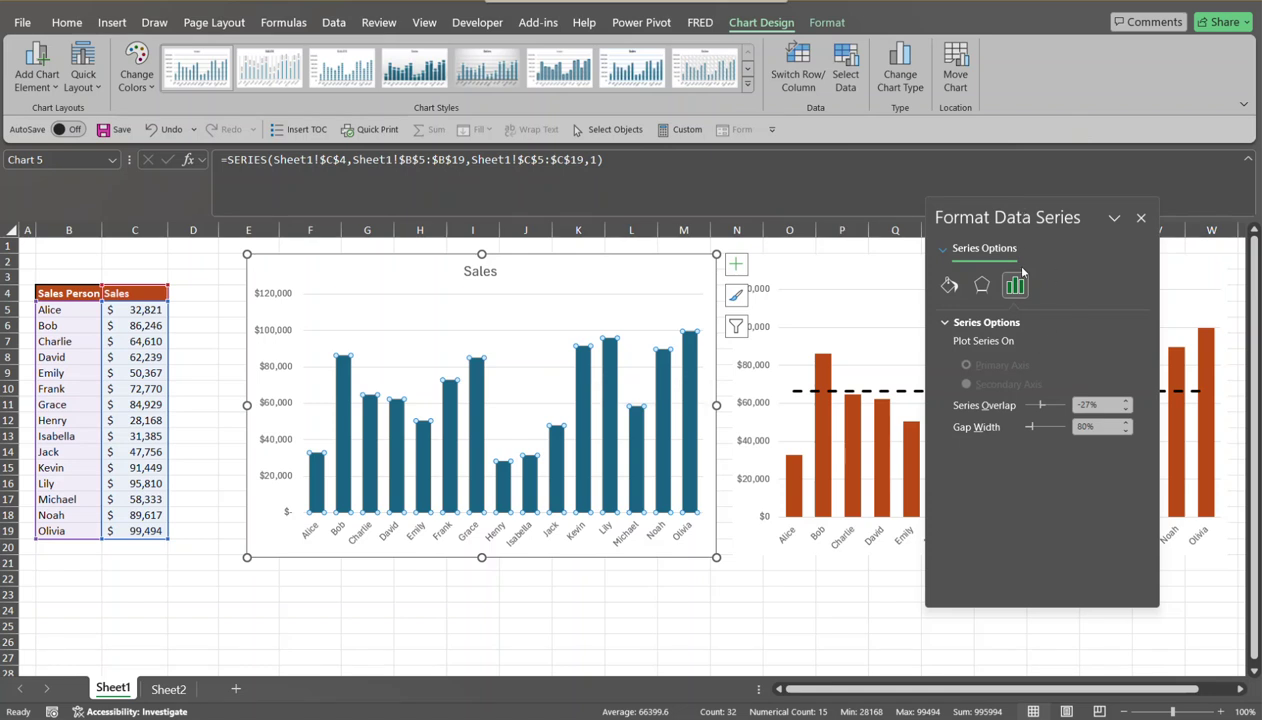
{"action": "left_click", "coordinate": [949, 285]}
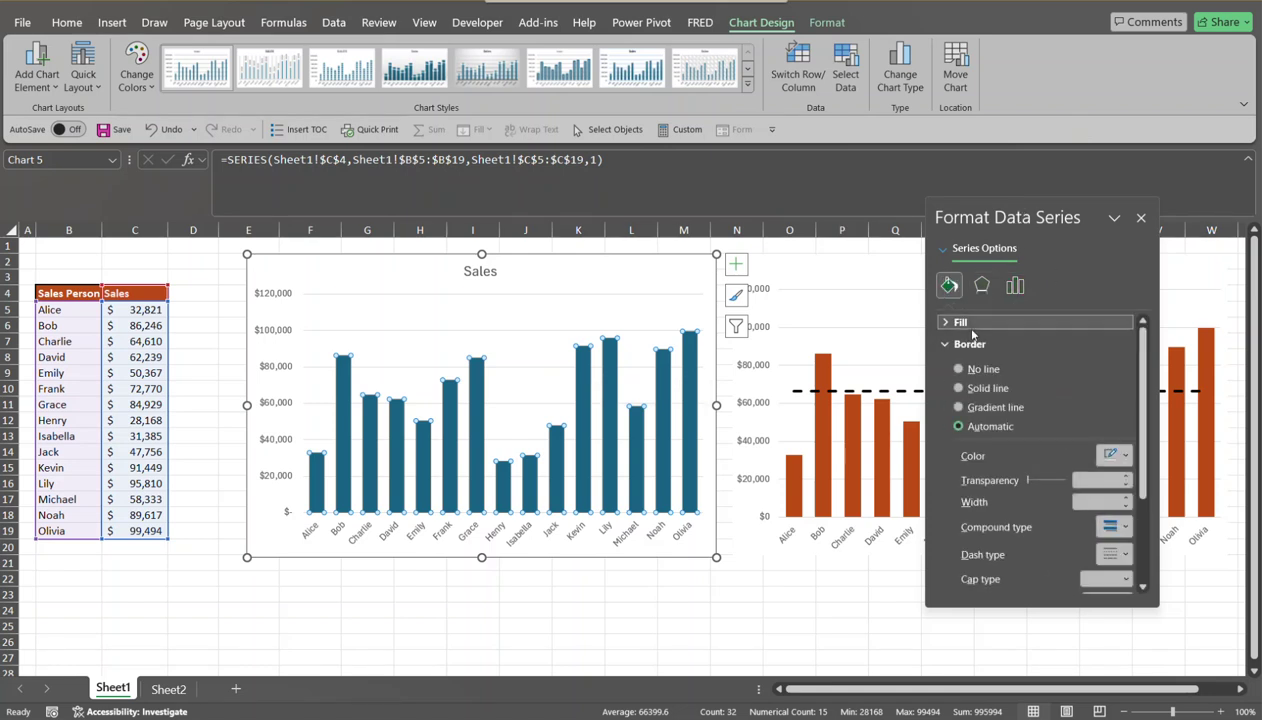
{"action": "left_click", "coordinate": [940, 342]}
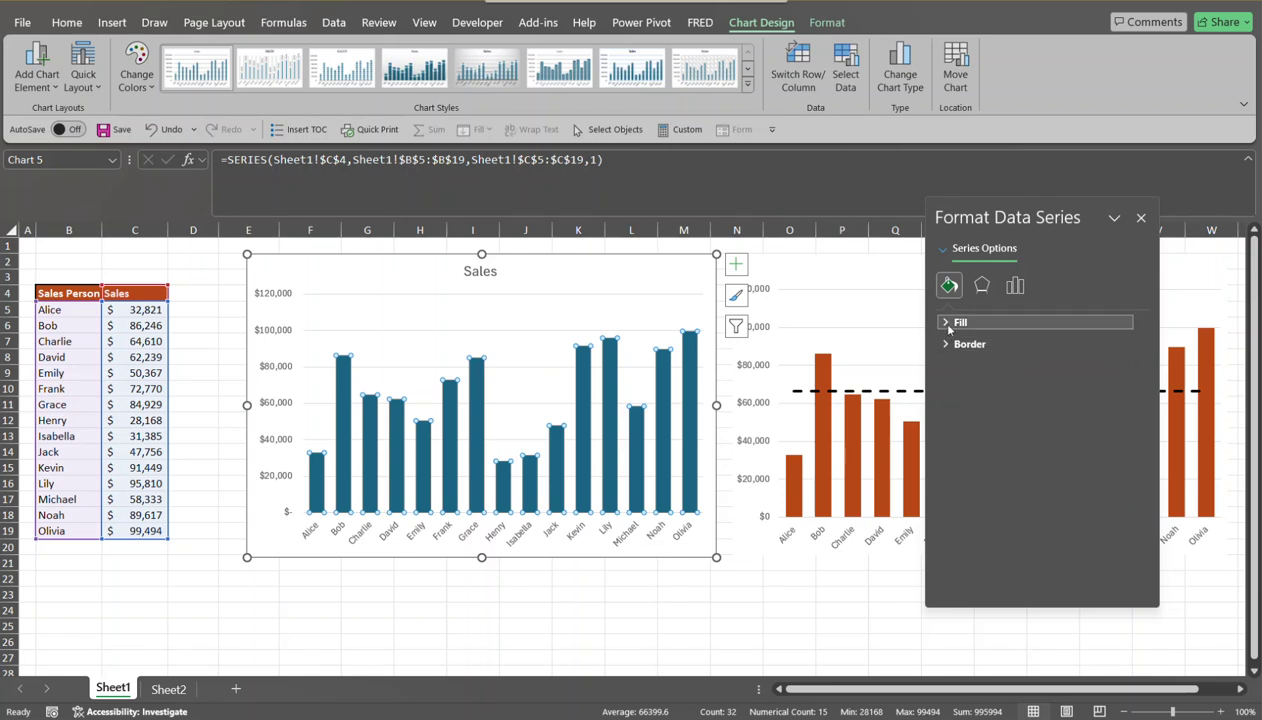
{"action": "left_click", "coordinate": [949, 325]}
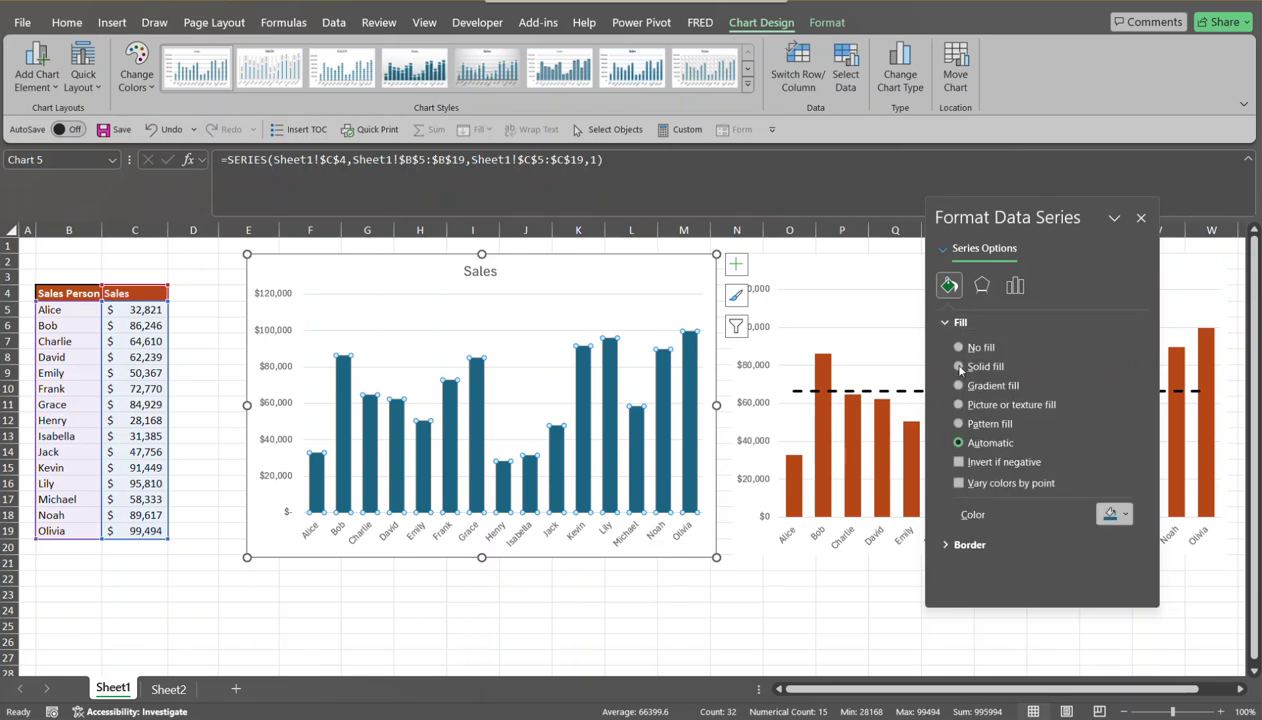
{"action": "left_click", "coordinate": [958, 366]}
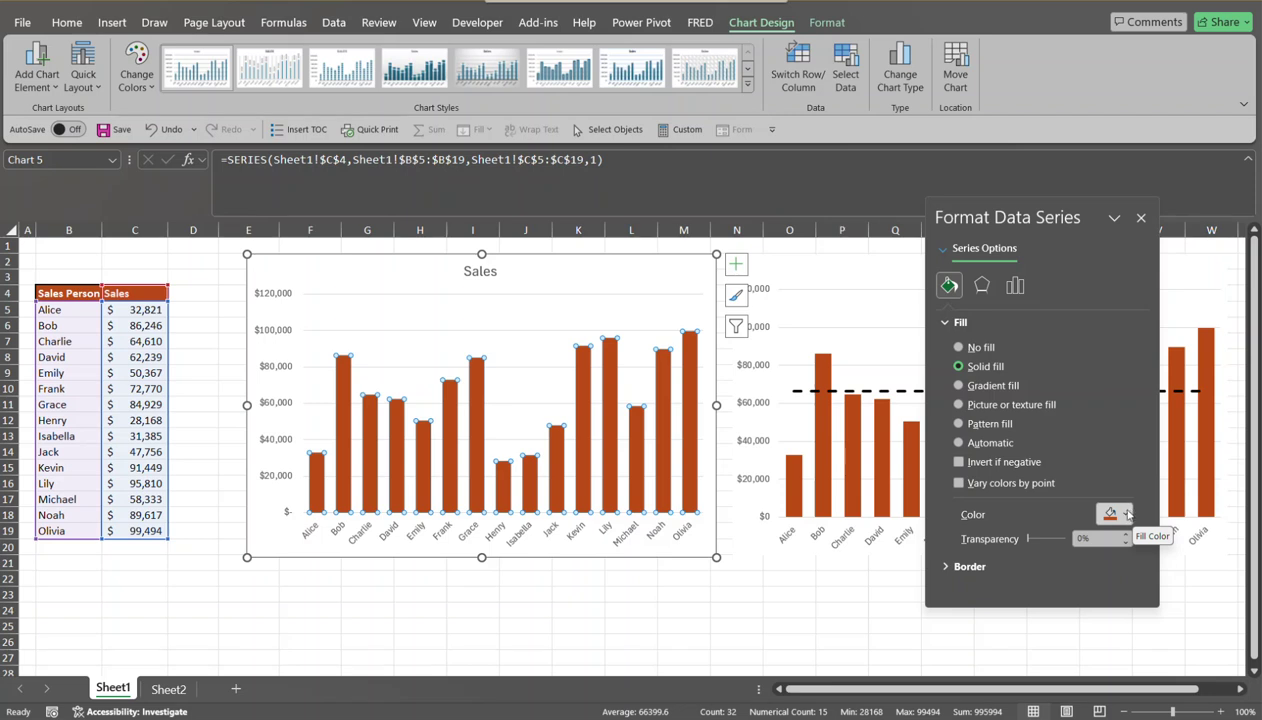
{"action": "left_click", "coordinate": [1127, 514]}
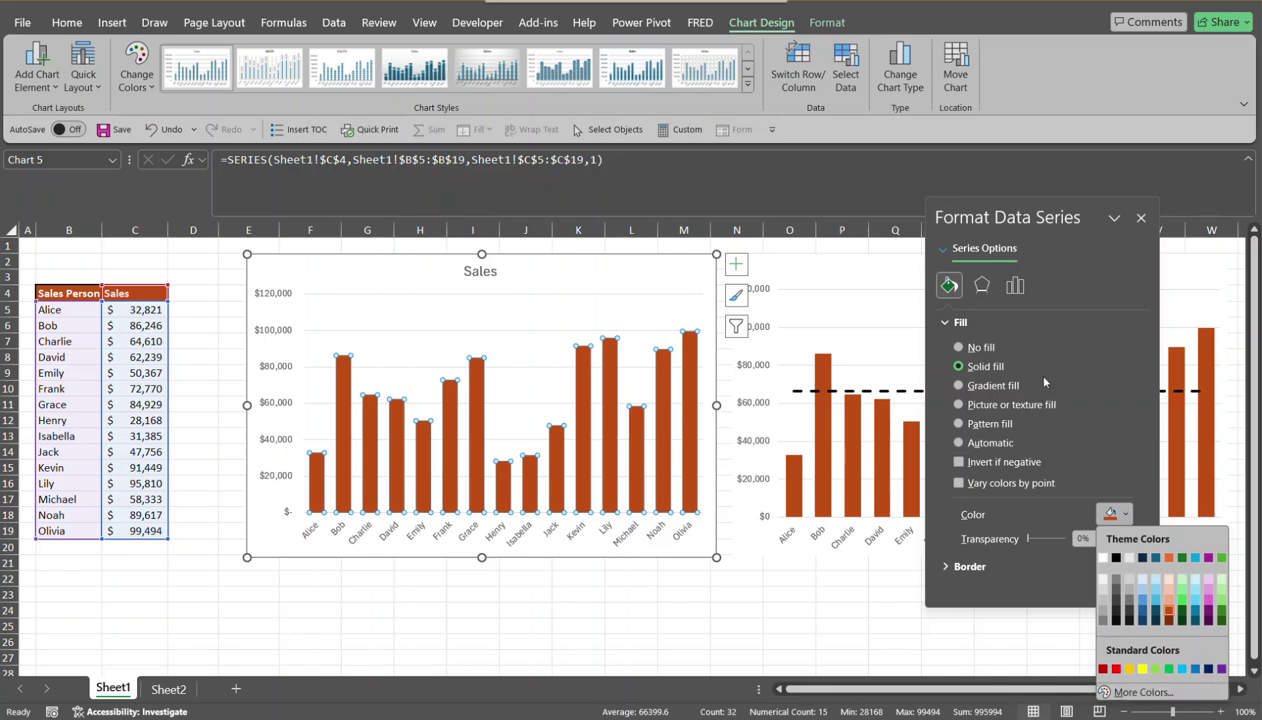
{"action": "left_click", "coordinate": [1140, 220]}
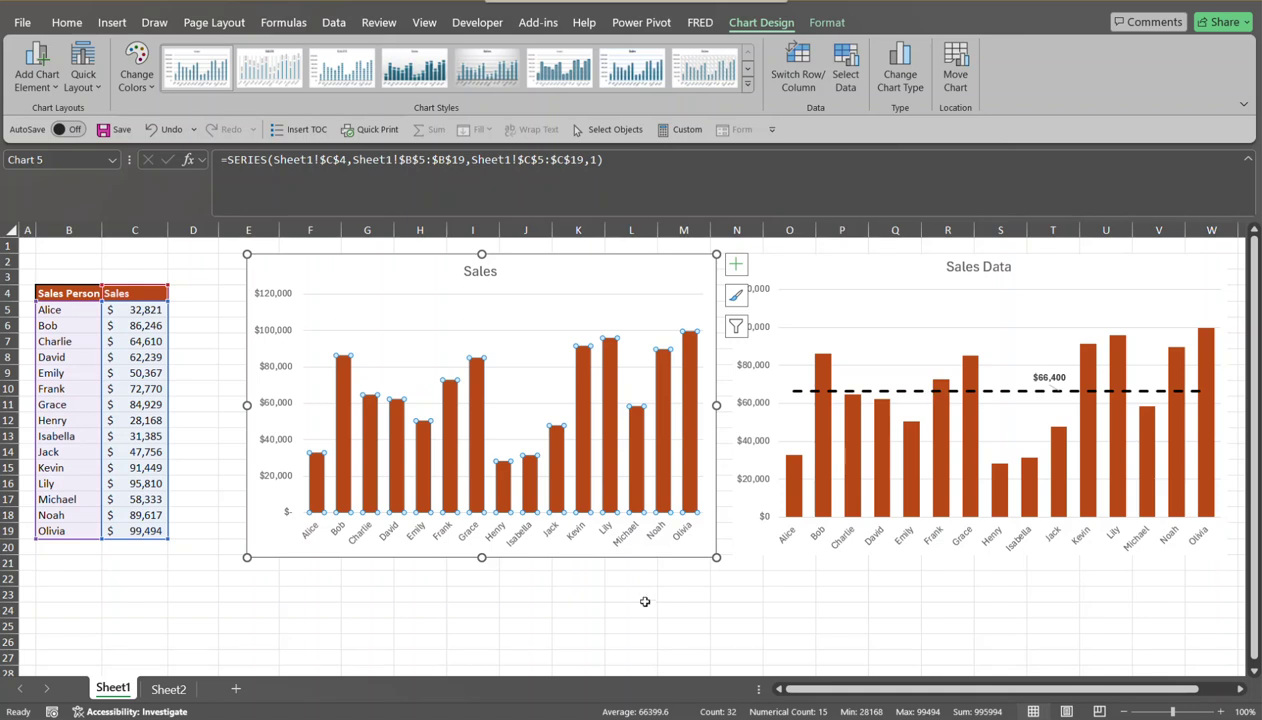
- Add the column header Average in cell D4, next to the Sales header
{"action": "left_click", "coordinate": [193, 291]}
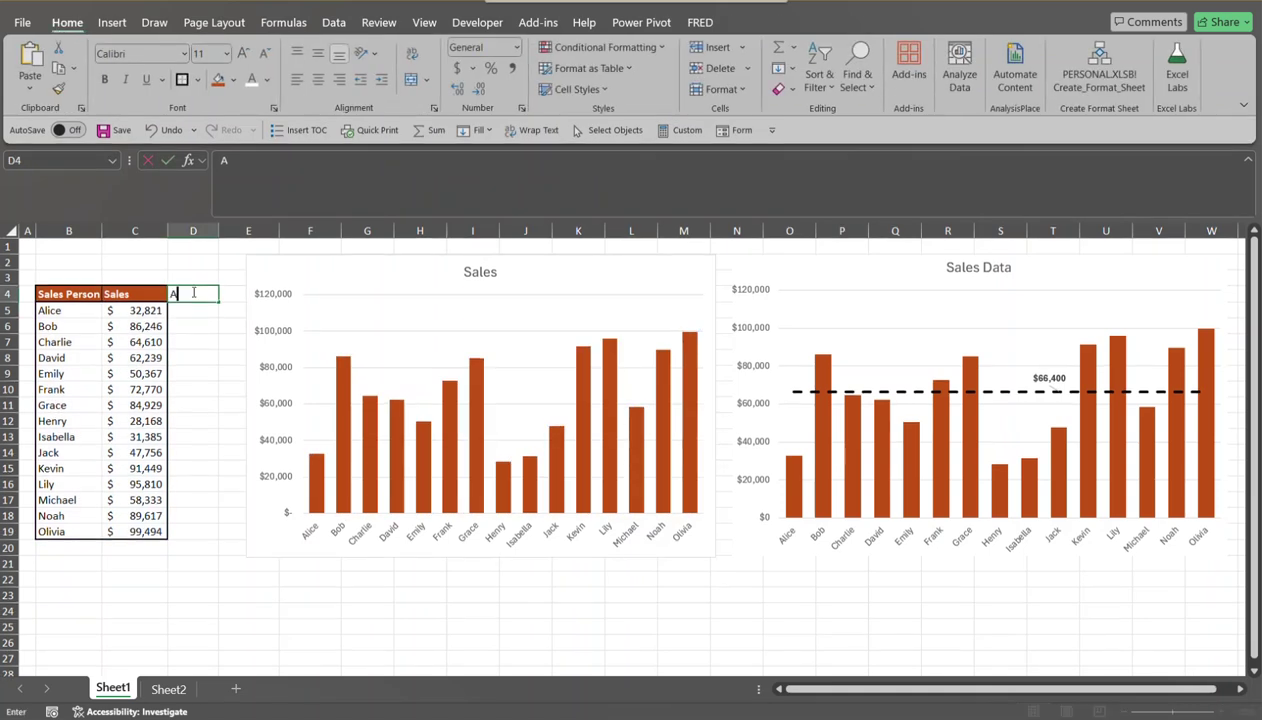
{"action": "type", "text": "Average"}
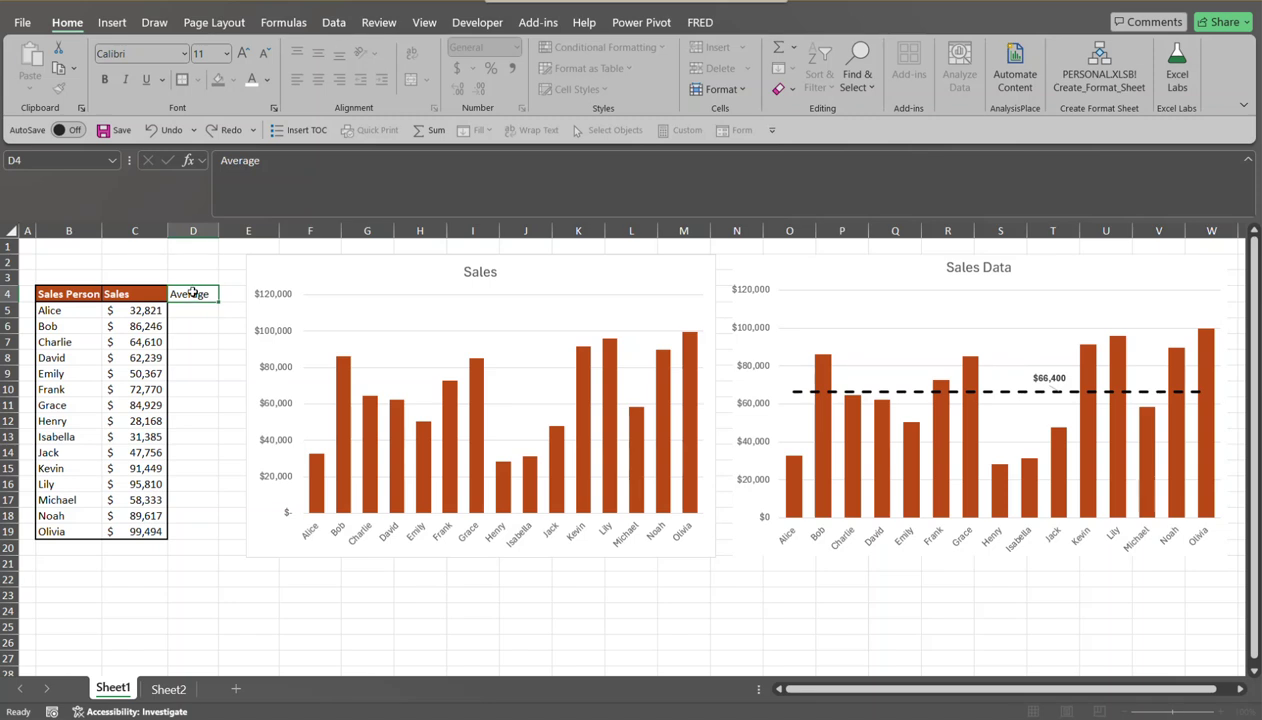
{"action": "key", "text": "Return"}
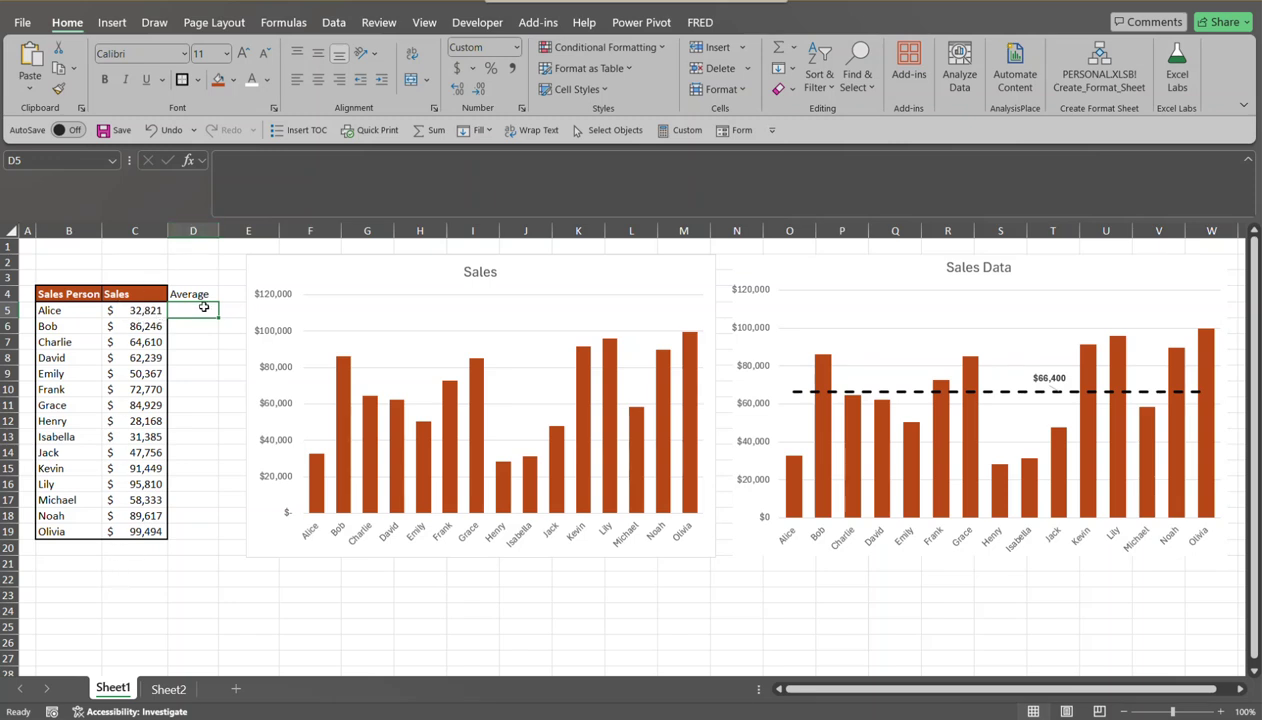
- Enter =AVERAGE($C$5:$C$19) in D5 and fill the formula down to D19
{"action": "type", "text": "=a"}
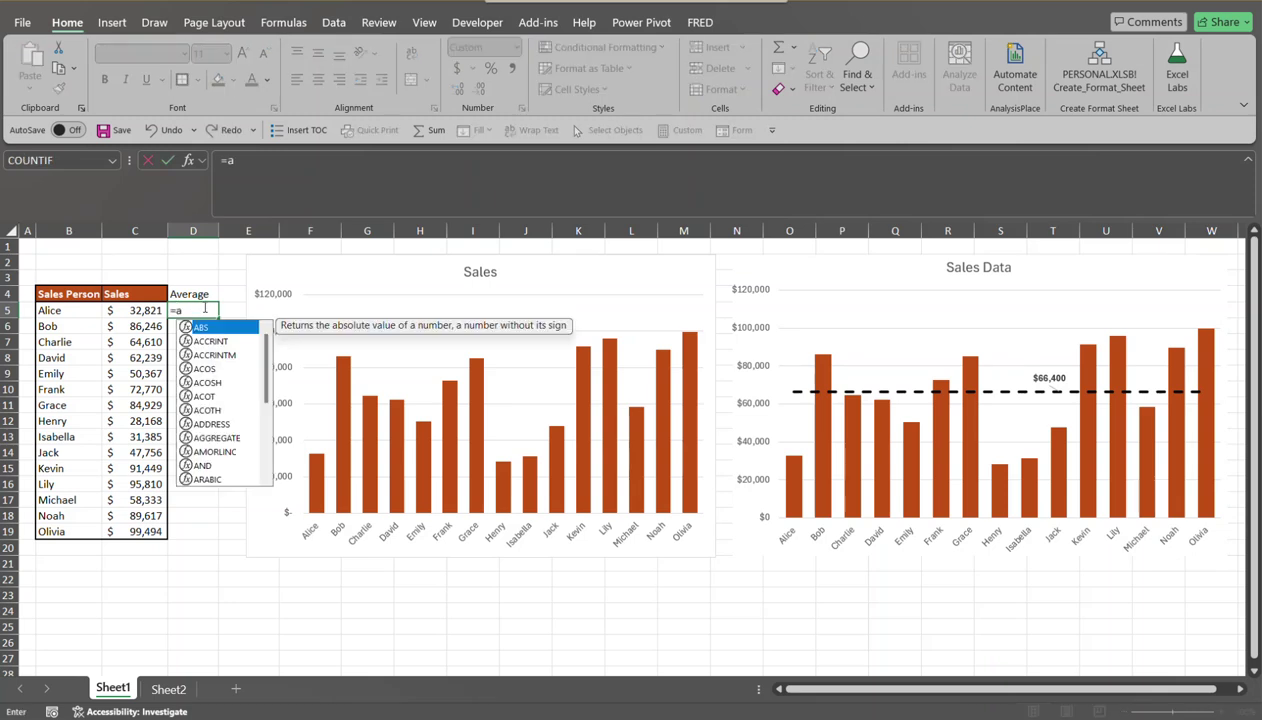
{"action": "type", "text": "ver"}
{"action": "key", "text": "Tab"}
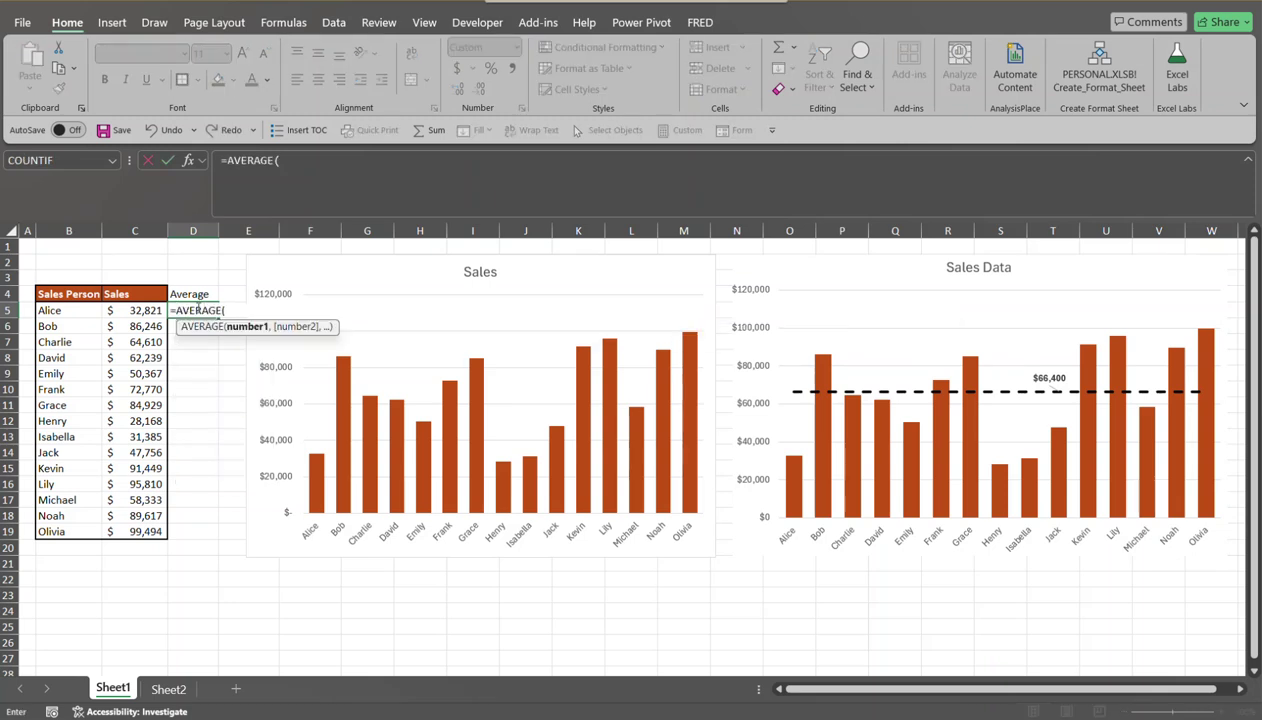
{"action": "left_click_drag", "start_coordinate": [140, 311], "coordinate": [153, 531]}
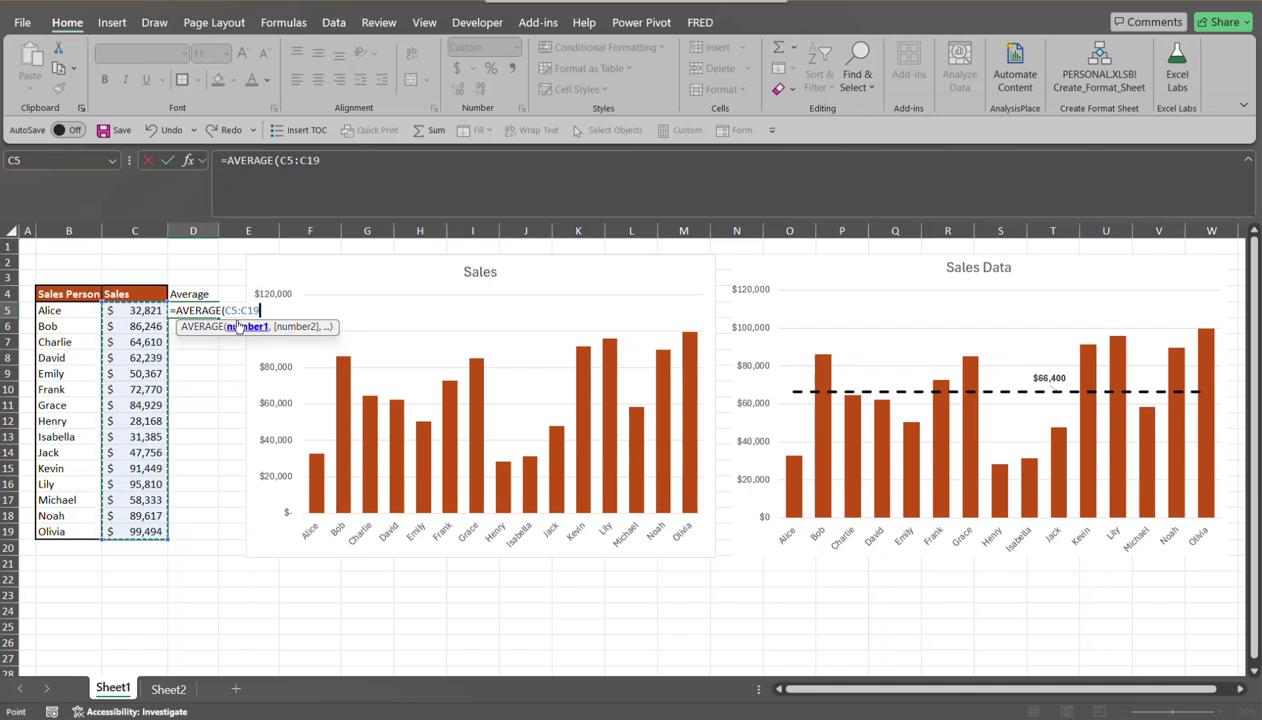
{"action": "key", "text": "F4"}
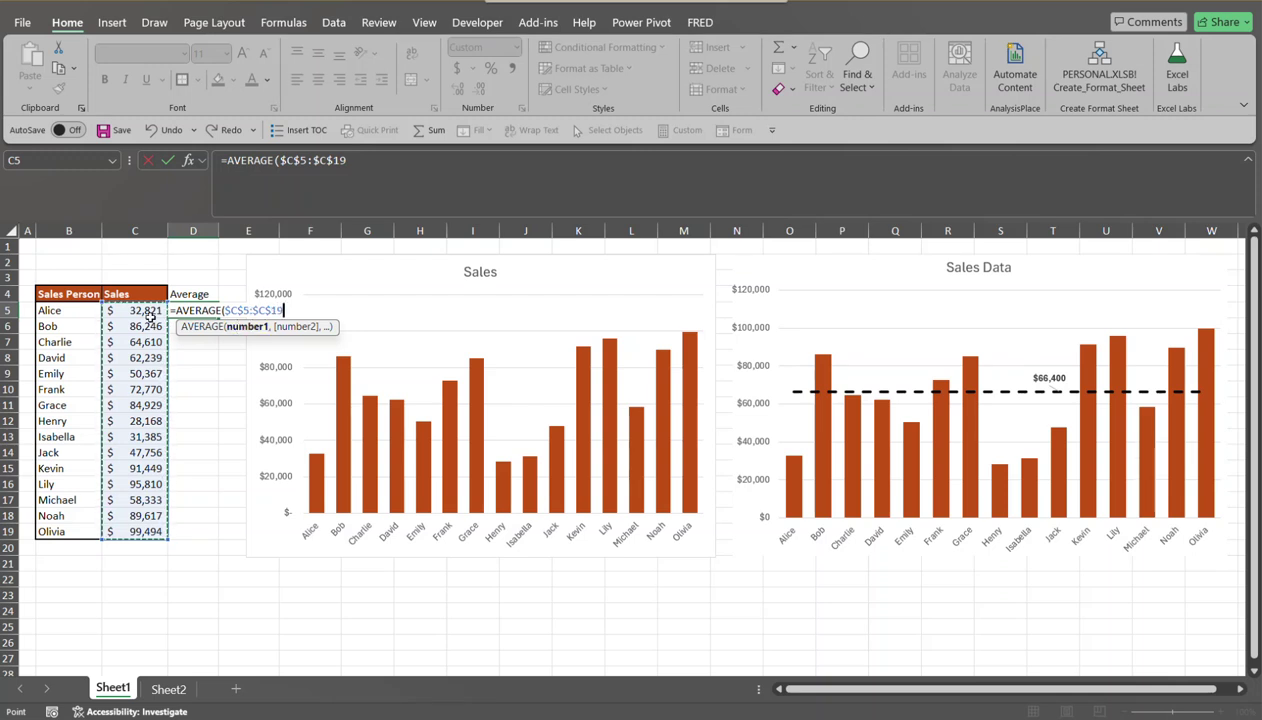
{"action": "type", "text": ")"}
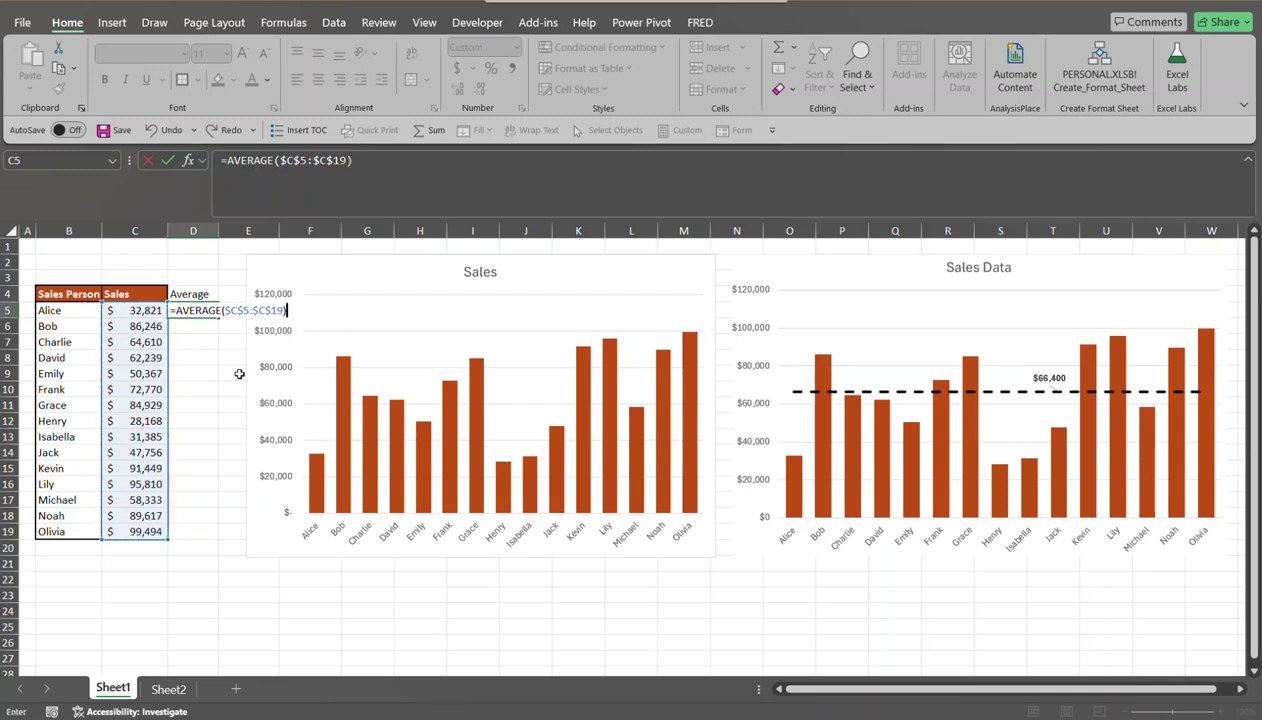
{"action": "key", "text": "Return"}
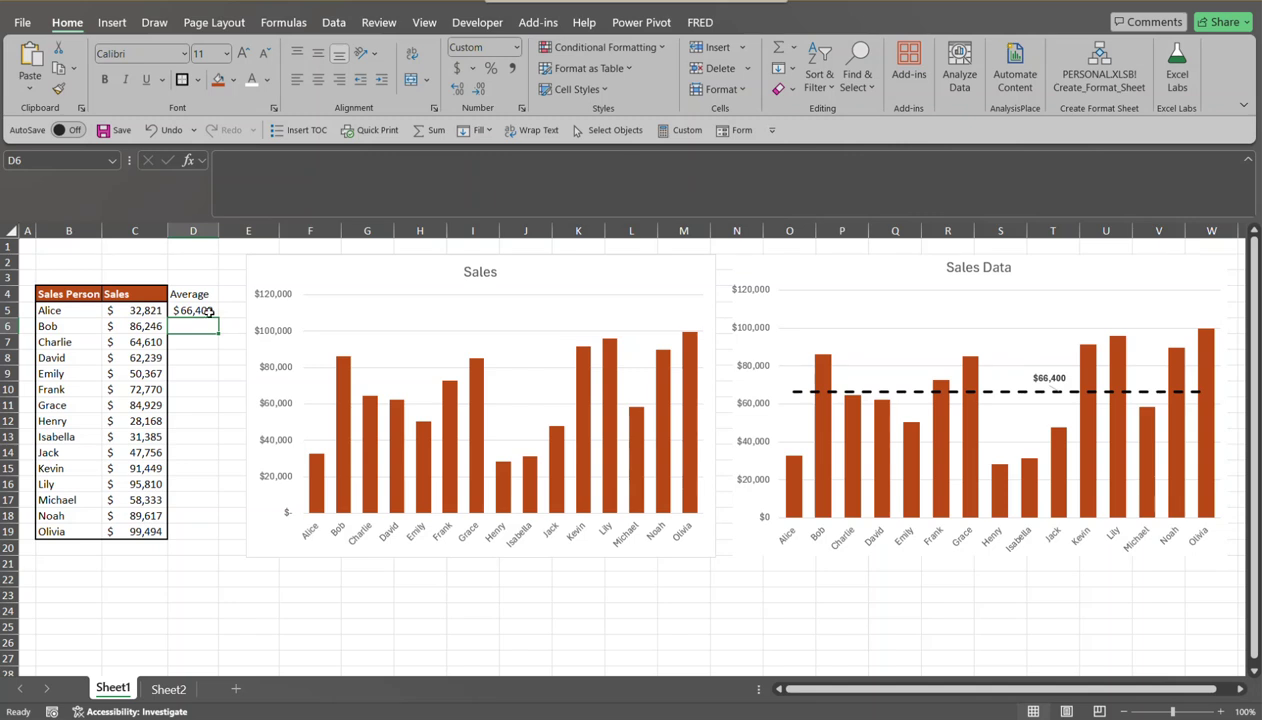
{"action": "left_click", "coordinate": [202, 310]}
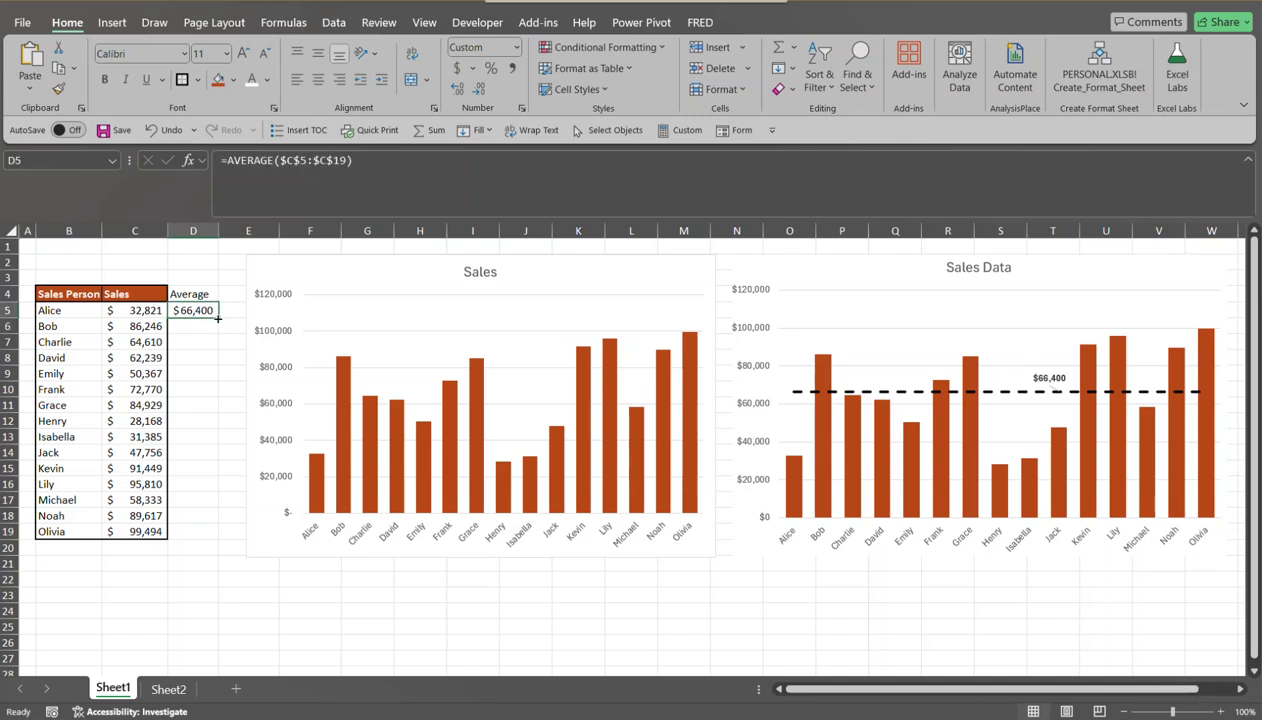
{"action": "double_click", "coordinate": [216, 318]}
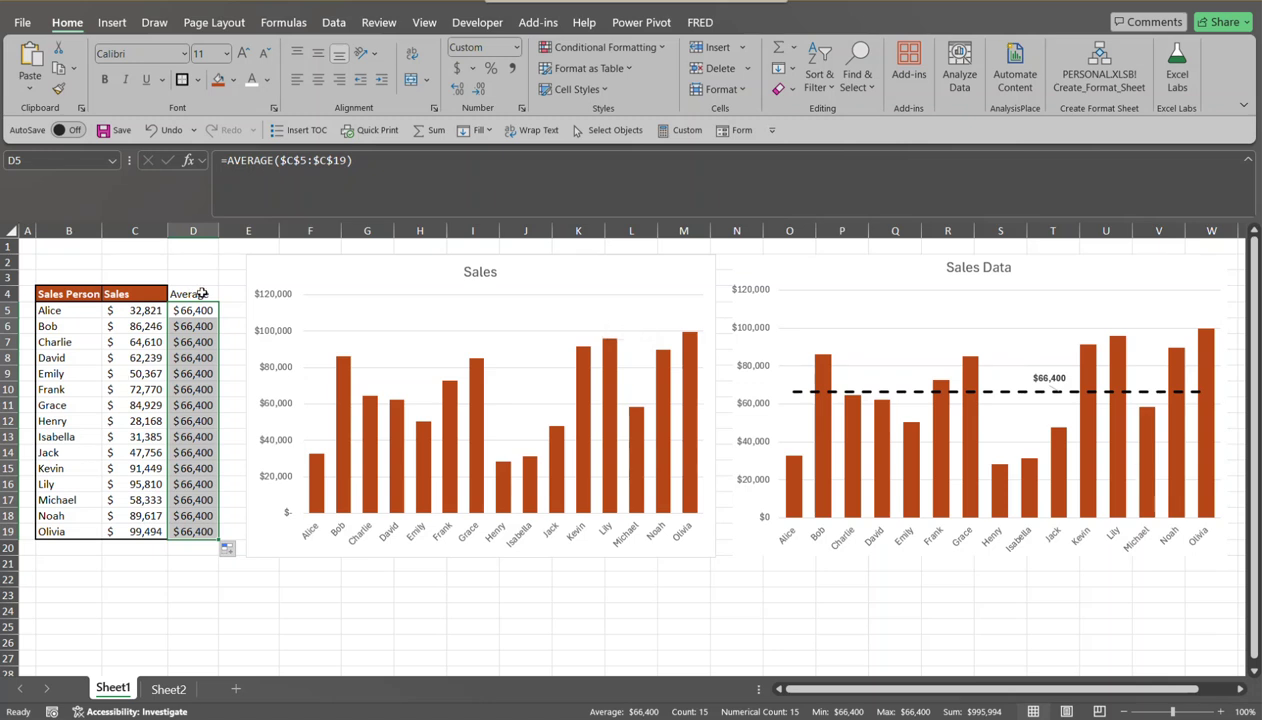
- Copy the Average column D4:D19 and paste it into the Sales chart as a second series
{"action": "left_click", "coordinate": [202, 293]}
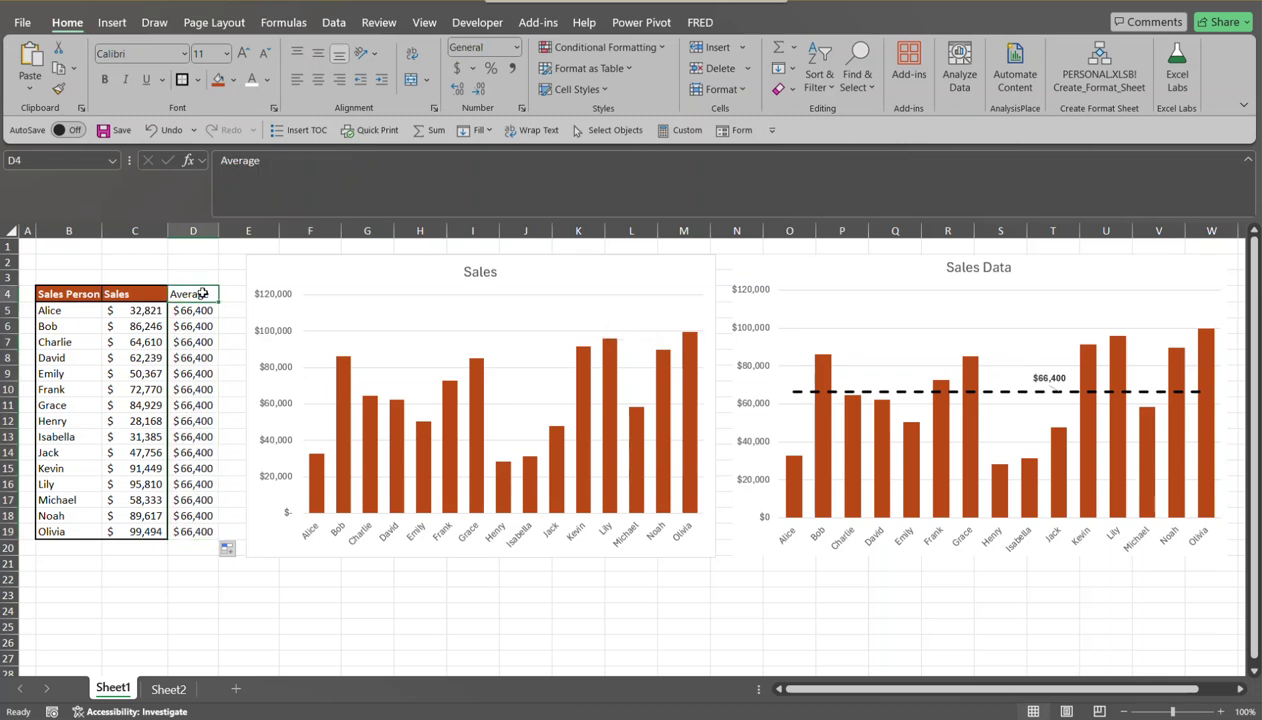
{"action": "left_click_drag", "start_coordinate": [202, 293], "coordinate": [195, 530]}
{"action": "key", "text": "ctrl+c"}
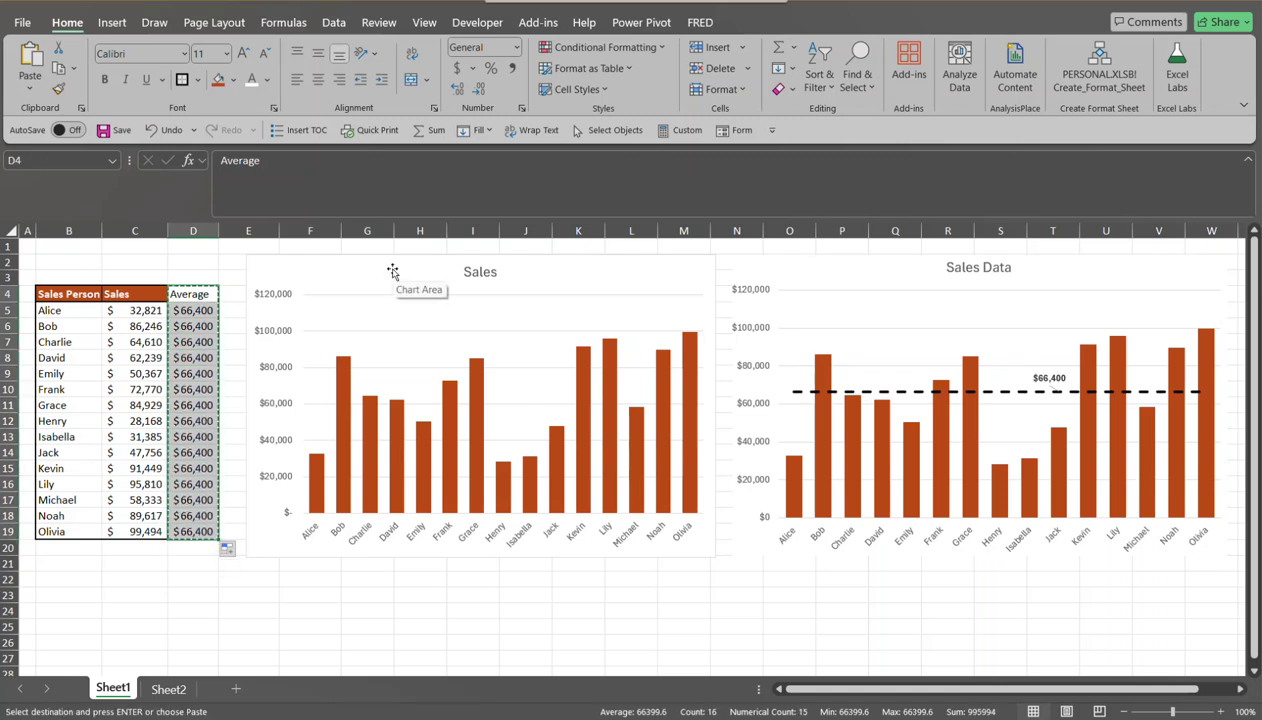
{"action": "left_click", "coordinate": [390, 262]}
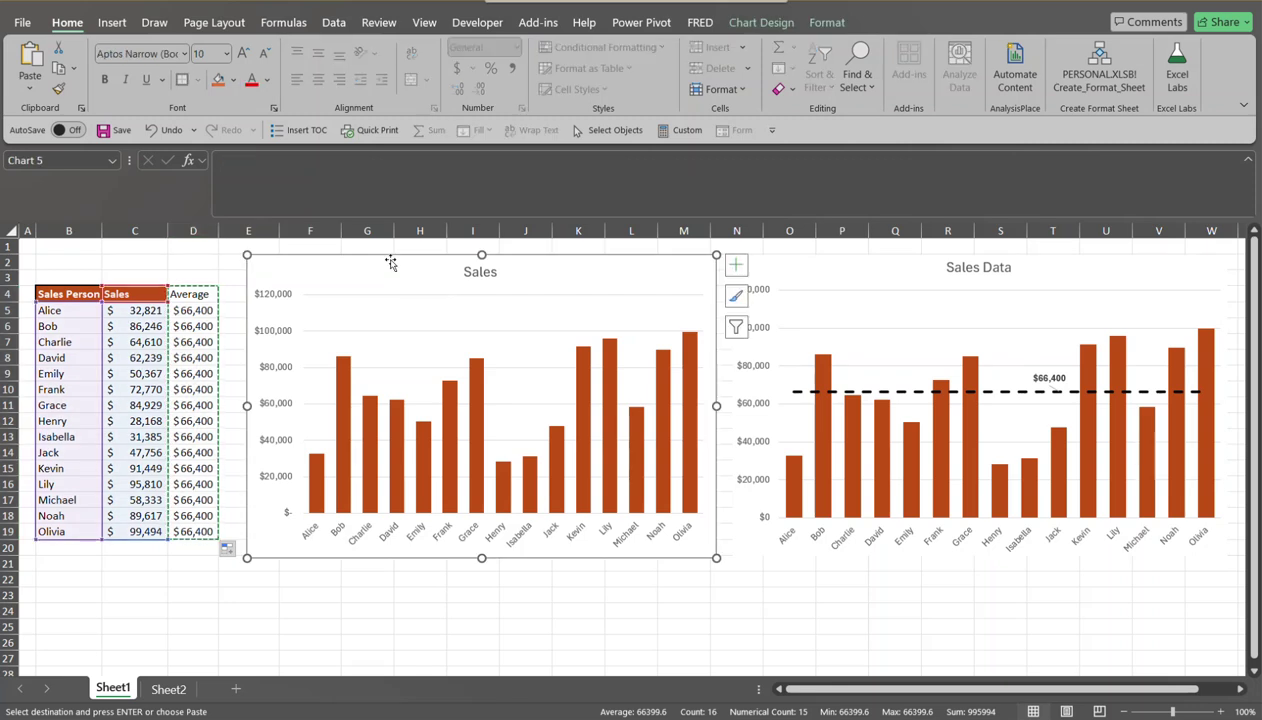
{"action": "key", "text": "ctrl+v"}
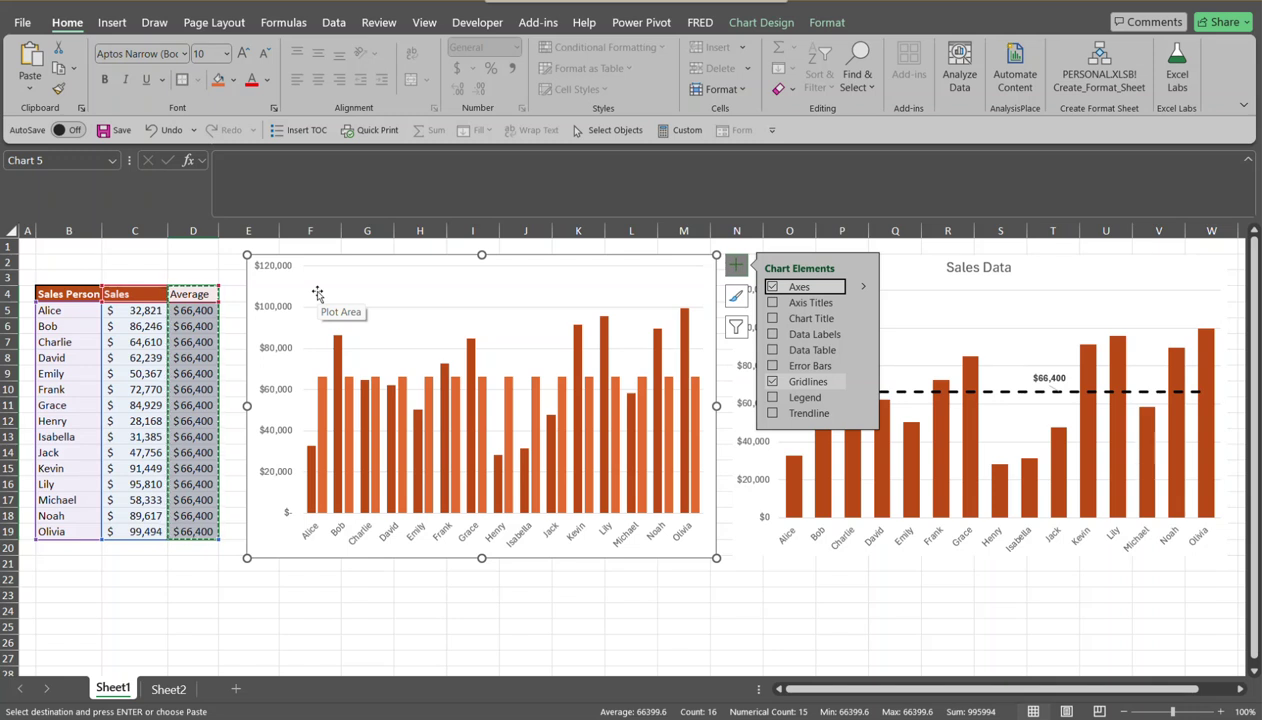
- Undo pasting the Average series into the chart and fill the D5 average formula down to D19 again
{"action": "left_click", "coordinate": [227, 261]}
{"action": "key", "text": "ctrl+z"}
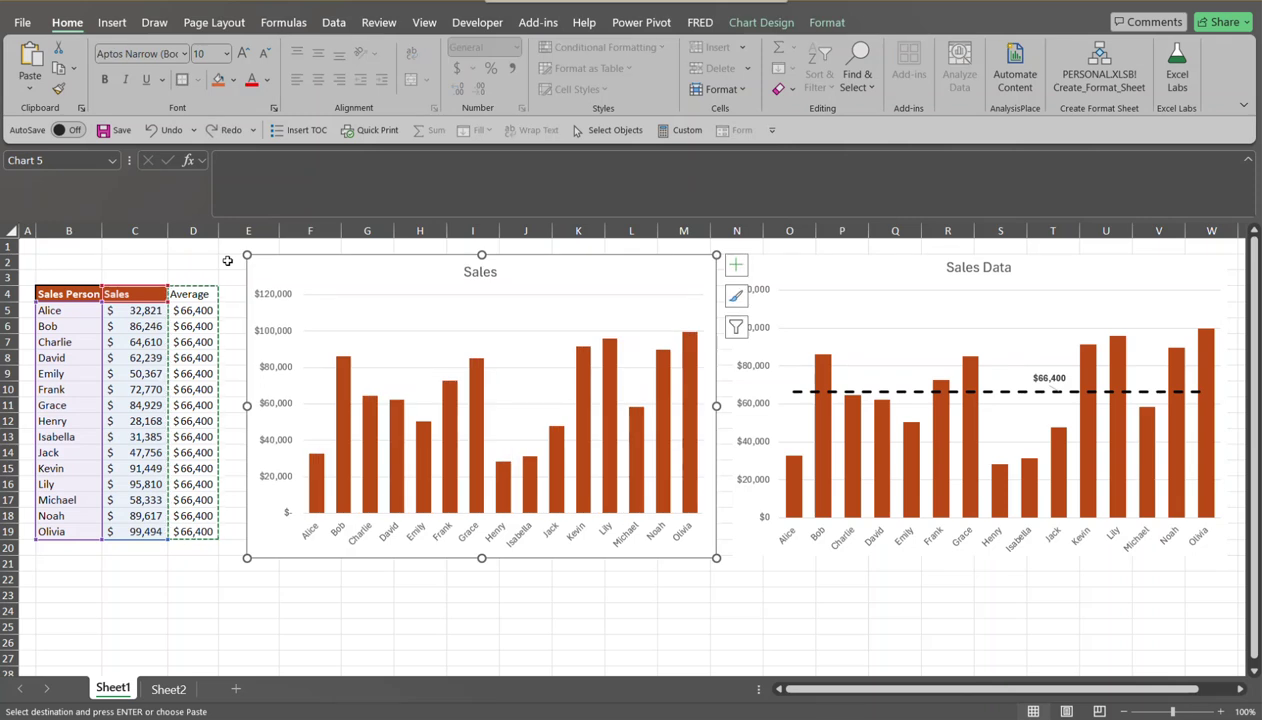
{"action": "key", "text": "ctrl+z"}
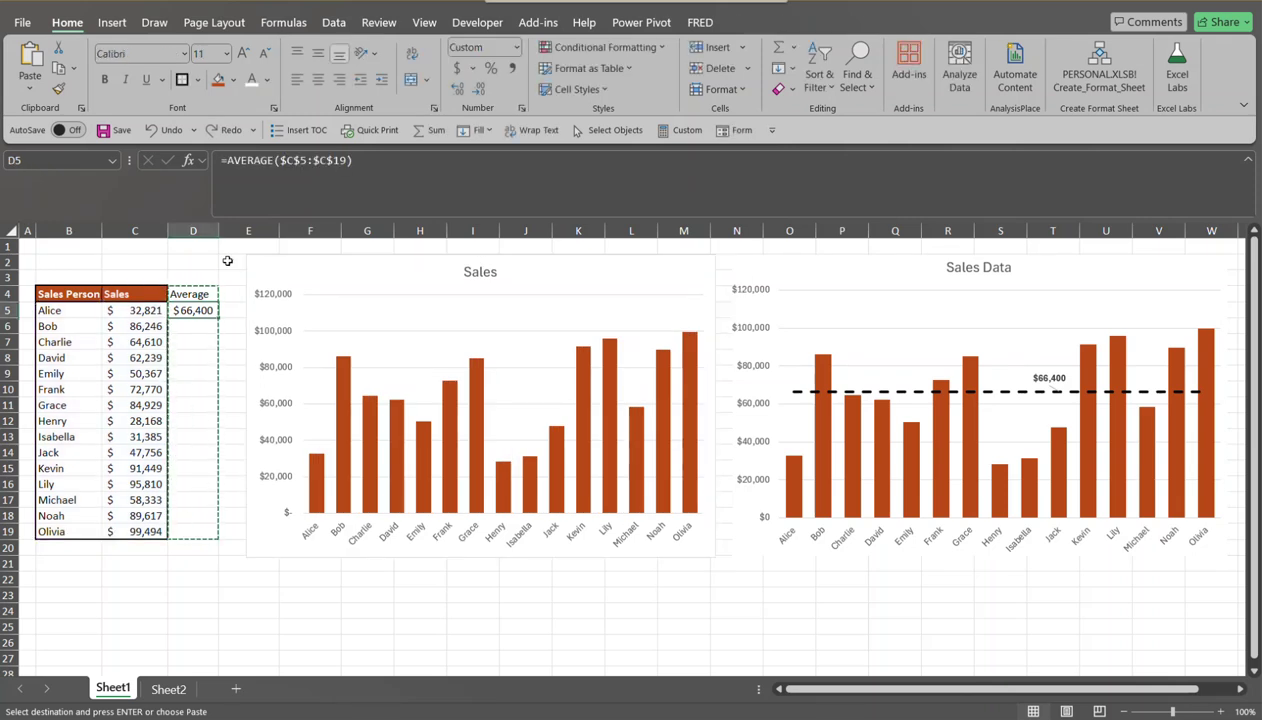
{"action": "key", "text": "Escape"}
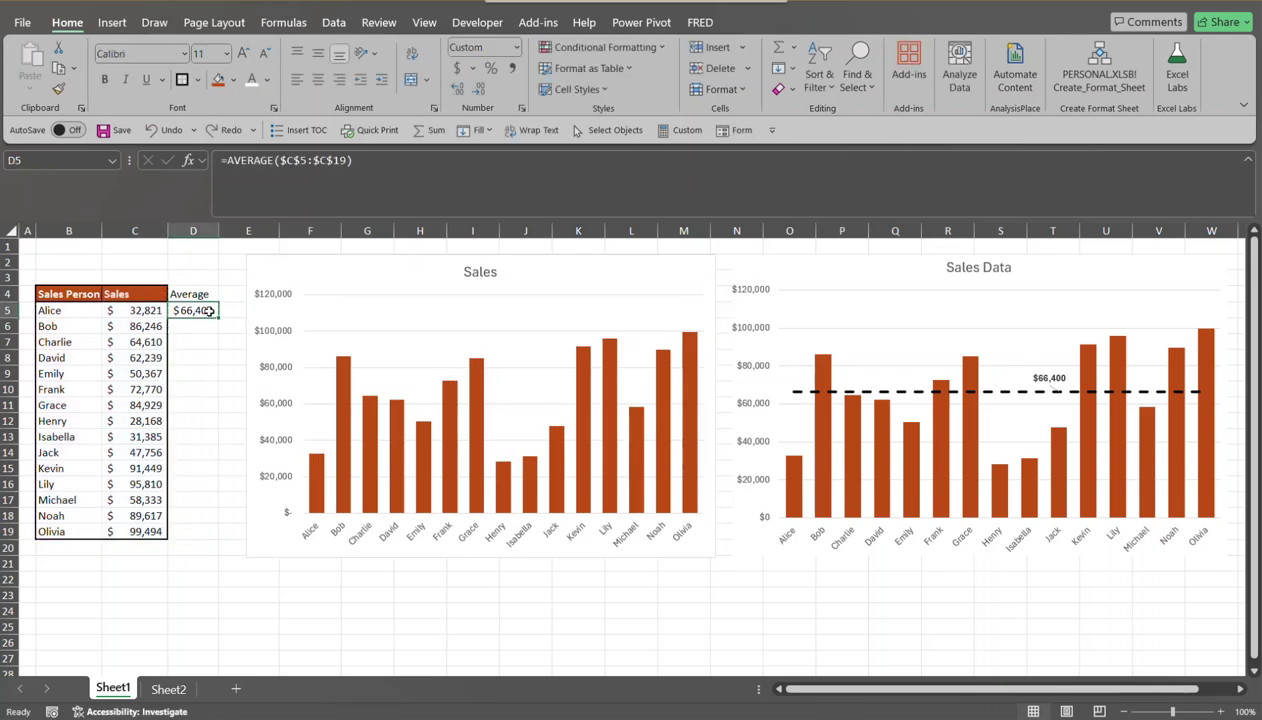
{"action": "left_click_drag", "start_coordinate": [218, 316], "coordinate": [212, 542]}
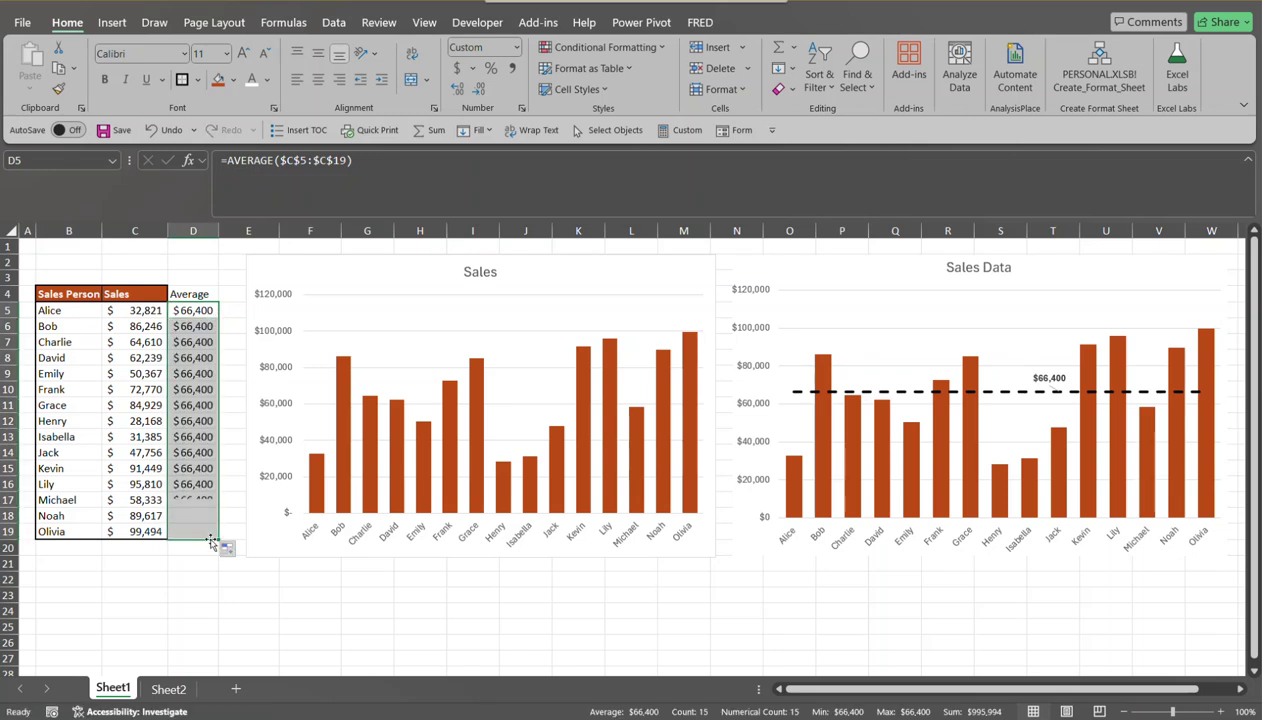
{"action": "left_click", "coordinate": [194, 312]}
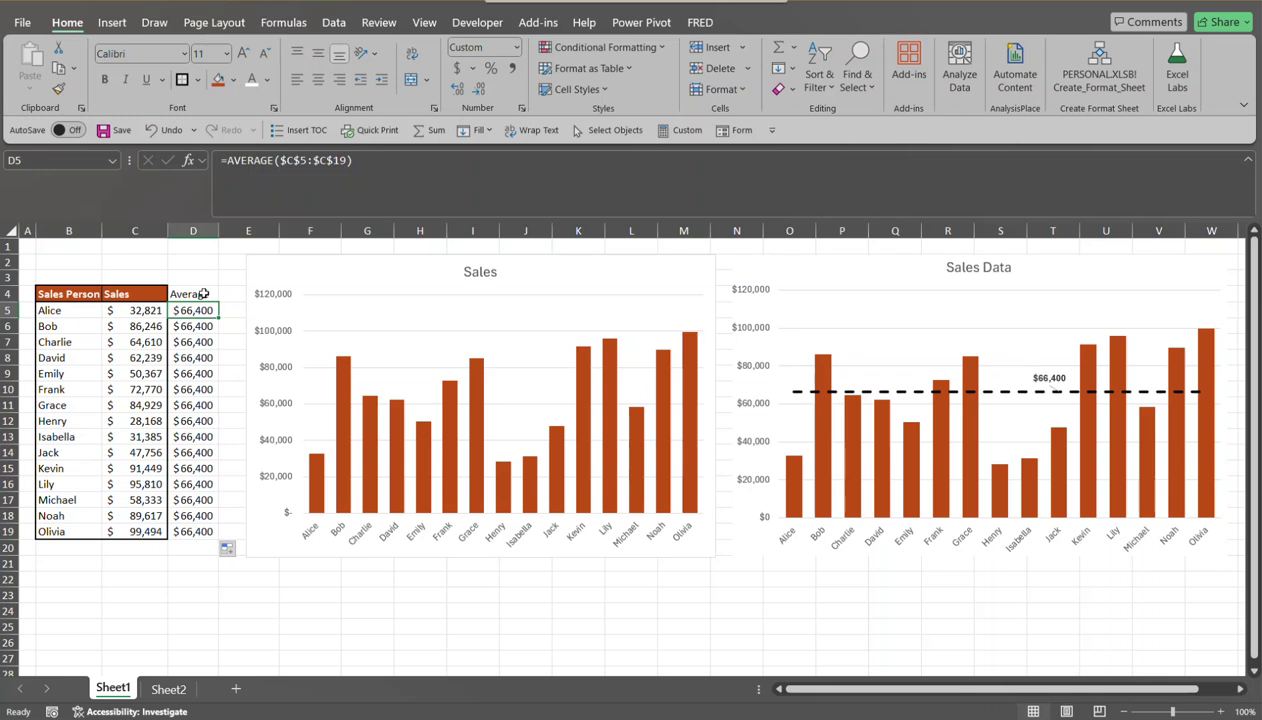
- Add a new series to the Sales chart's data source, taking its name from cell D4
{"action": "left_click", "coordinate": [362, 265]}
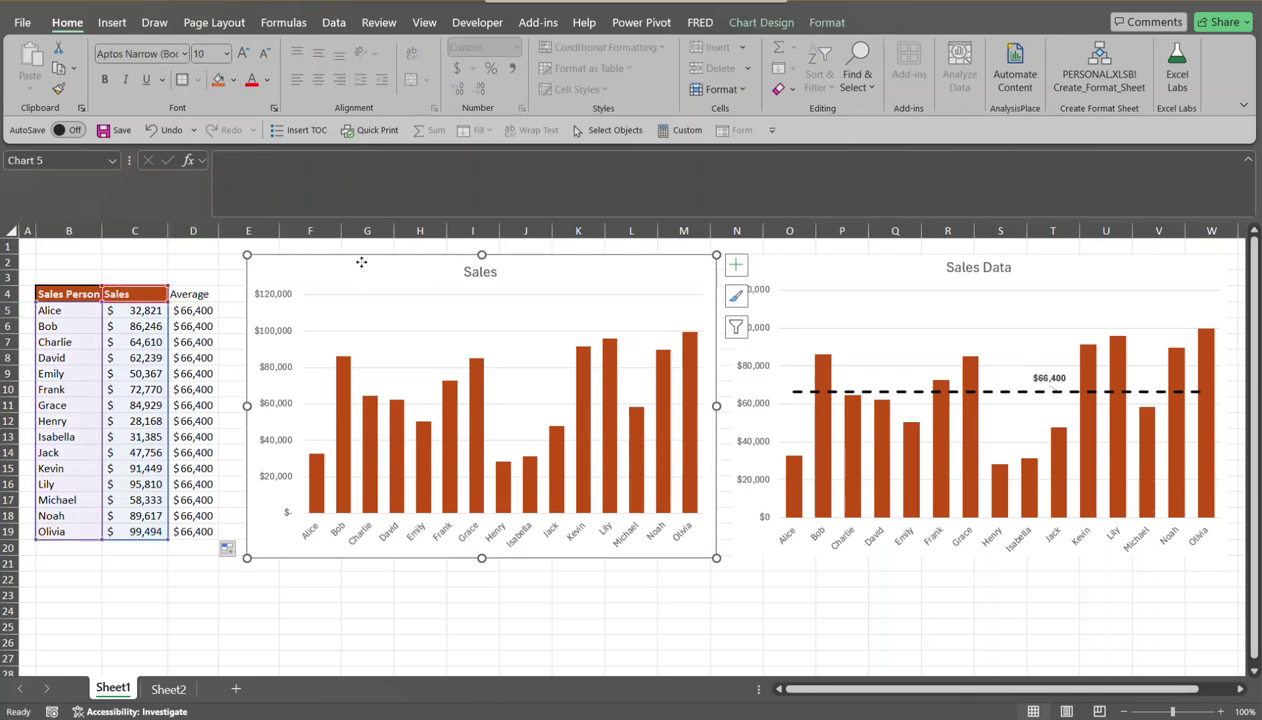
{"action": "right_click", "coordinate": [361, 262]}
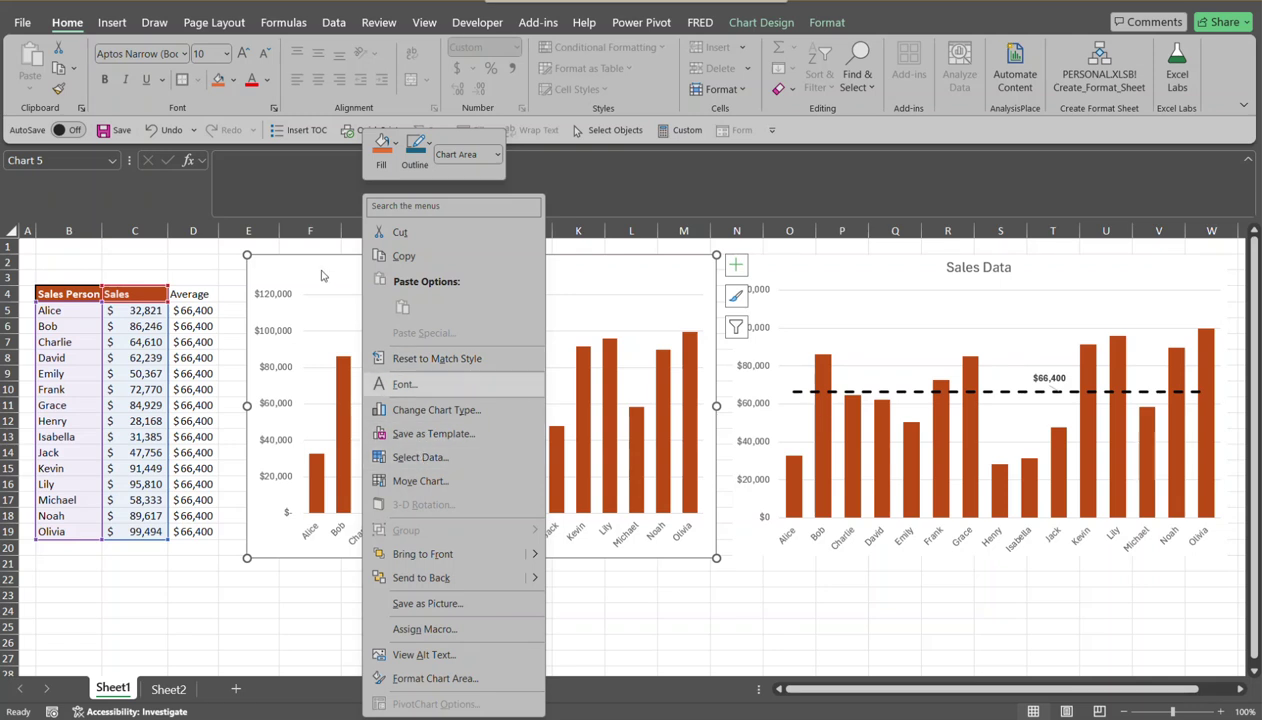
{"action": "left_click", "coordinate": [323, 275]}
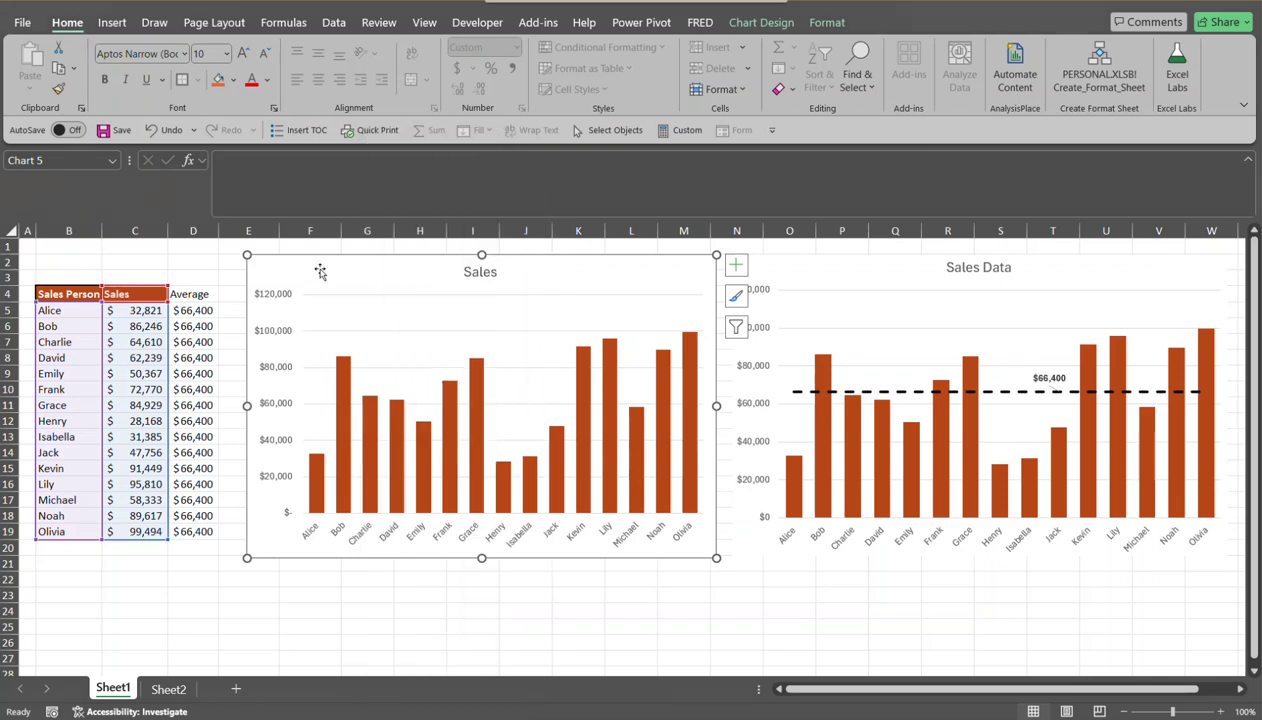
{"action": "left_click", "coordinate": [759, 24]}
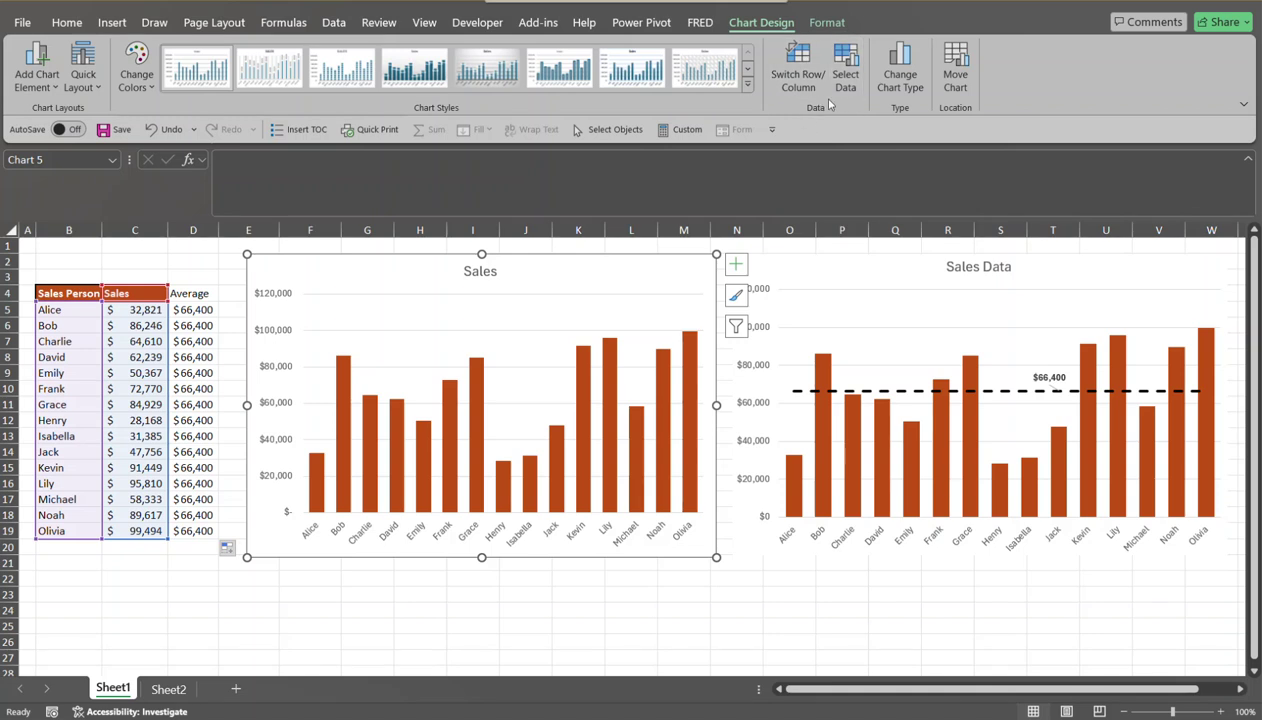
{"action": "left_click", "coordinate": [843, 70]}
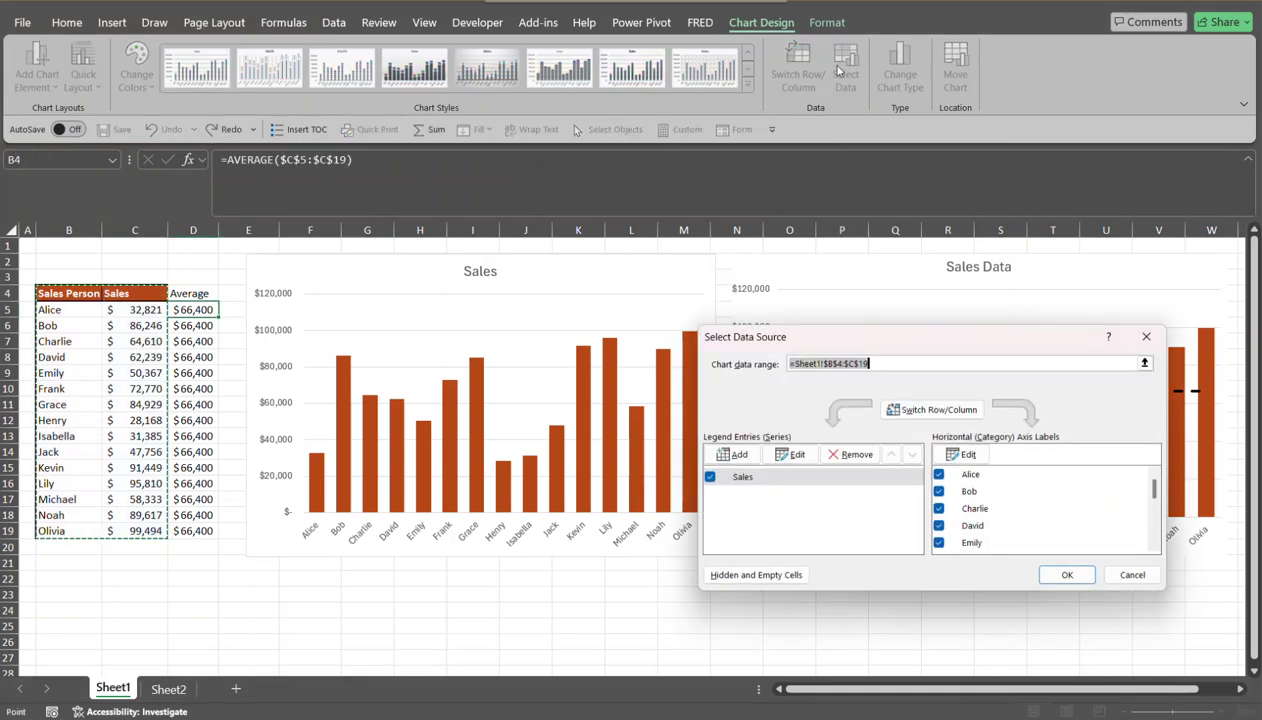
{"action": "left_click", "coordinate": [737, 455]}
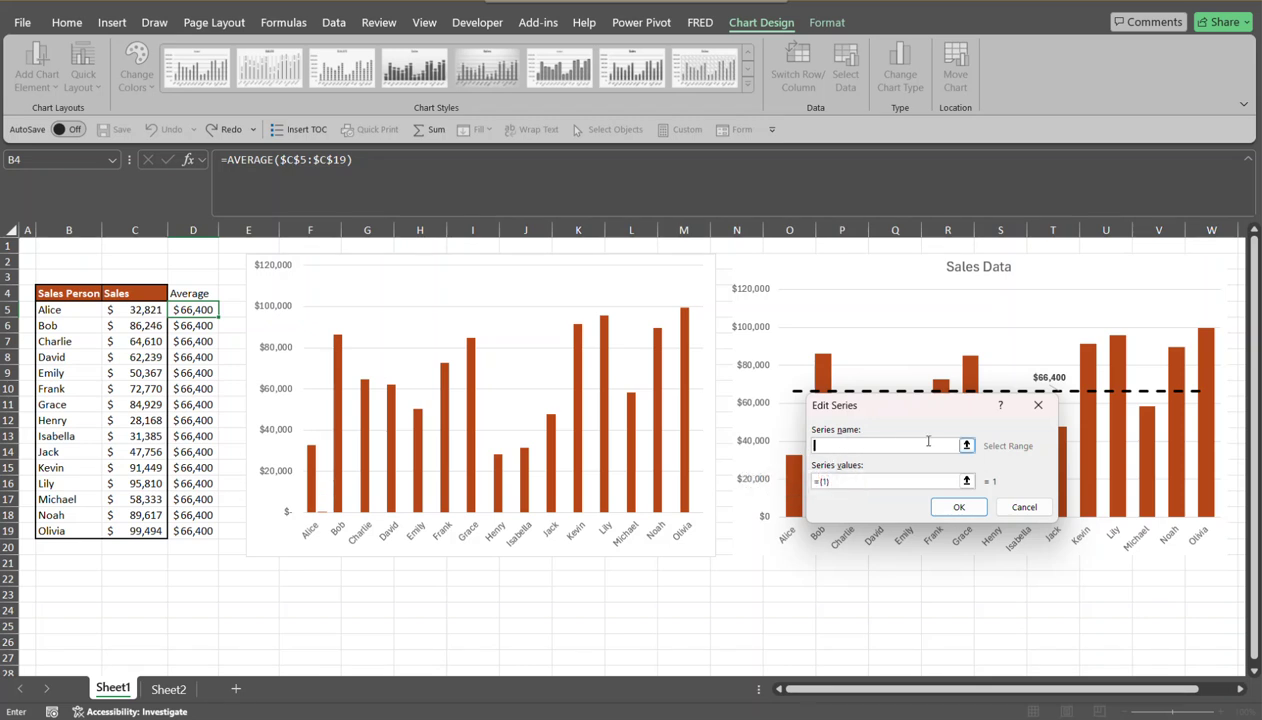
{"action": "left_click", "coordinate": [967, 445]}
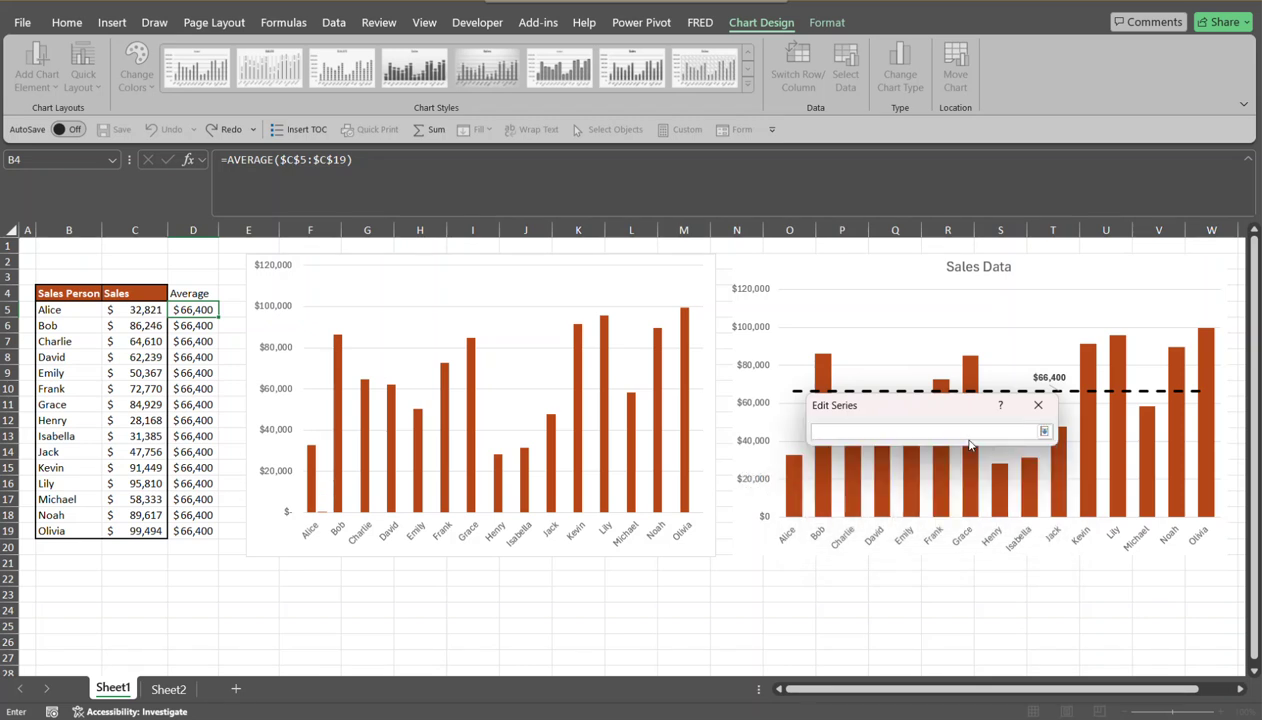
{"action": "left_click", "coordinate": [186, 293]}
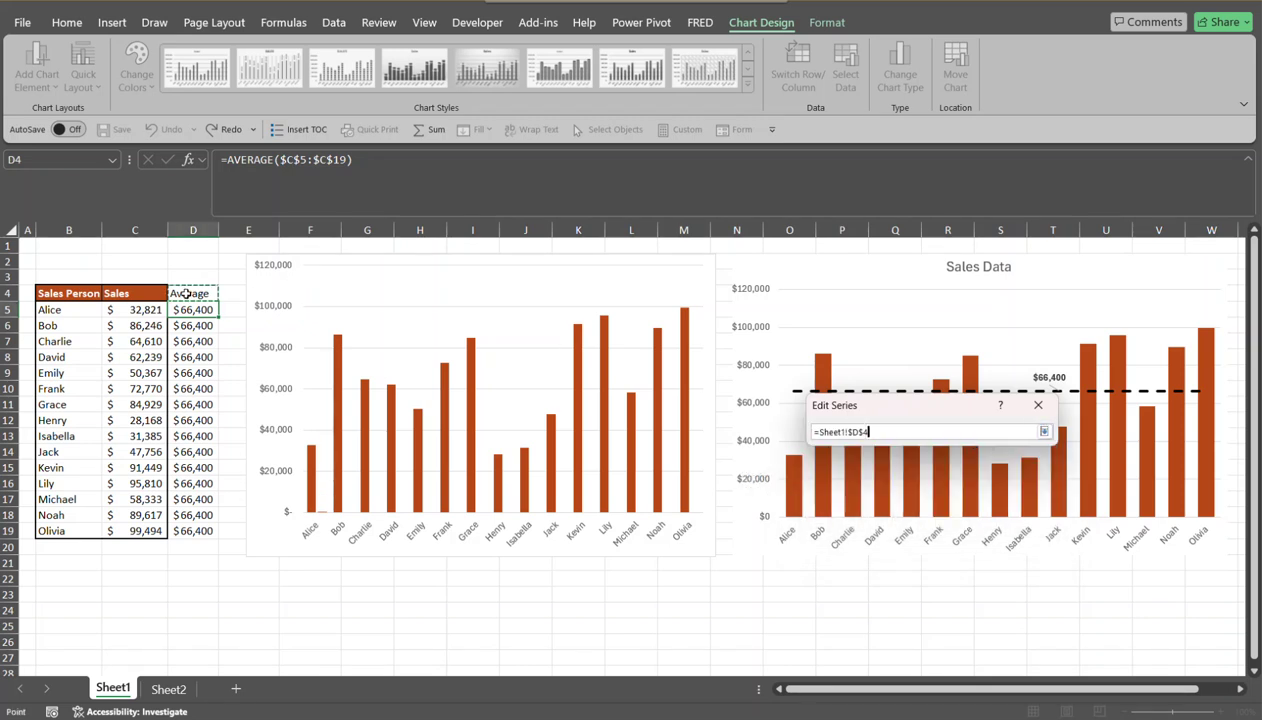
{"action": "left_click", "coordinate": [1045, 432]}
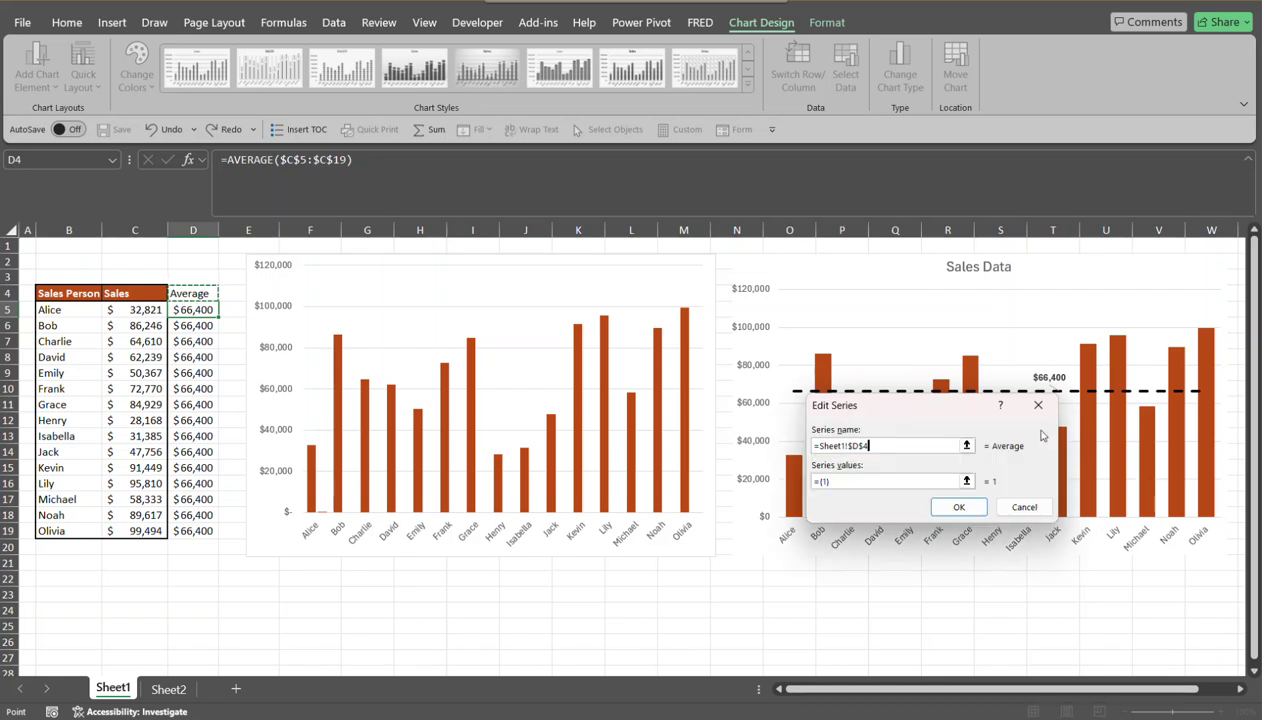
- Set the new series values to D5:D19 and apply the chart's changed data source
{"action": "left_click", "coordinate": [856, 481]}
{"action": "left_click_drag", "start_coordinate": [834, 481], "coordinate": [784, 486]}
{"action": "left_click_drag", "start_coordinate": [205, 308], "coordinate": [193, 533]}
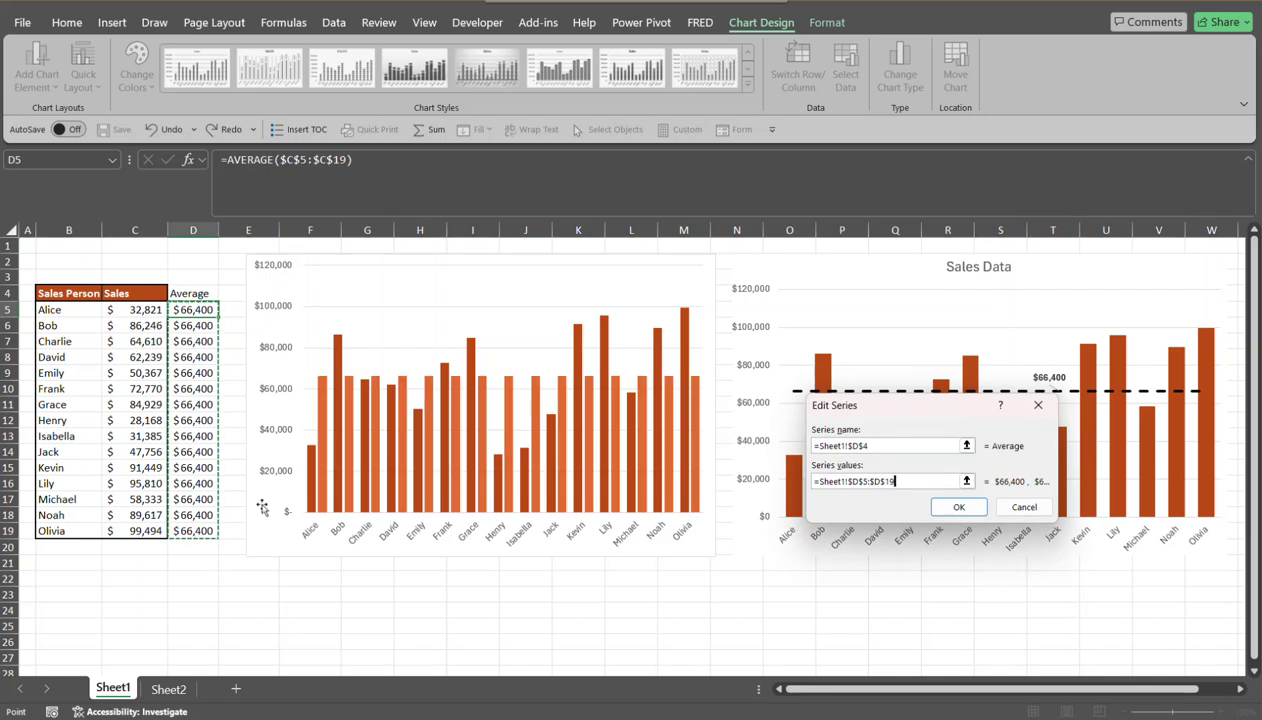
{"action": "left_click", "coordinate": [966, 509]}
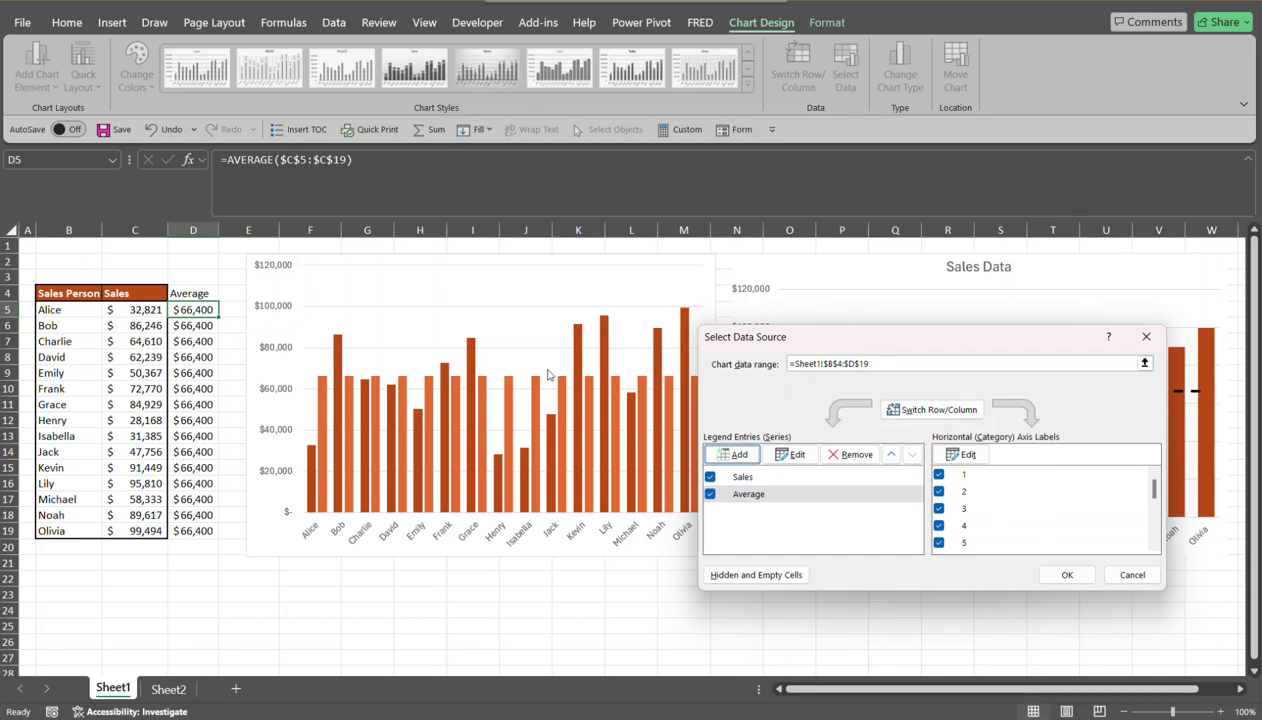
{"action": "left_click", "coordinate": [1086, 575]}
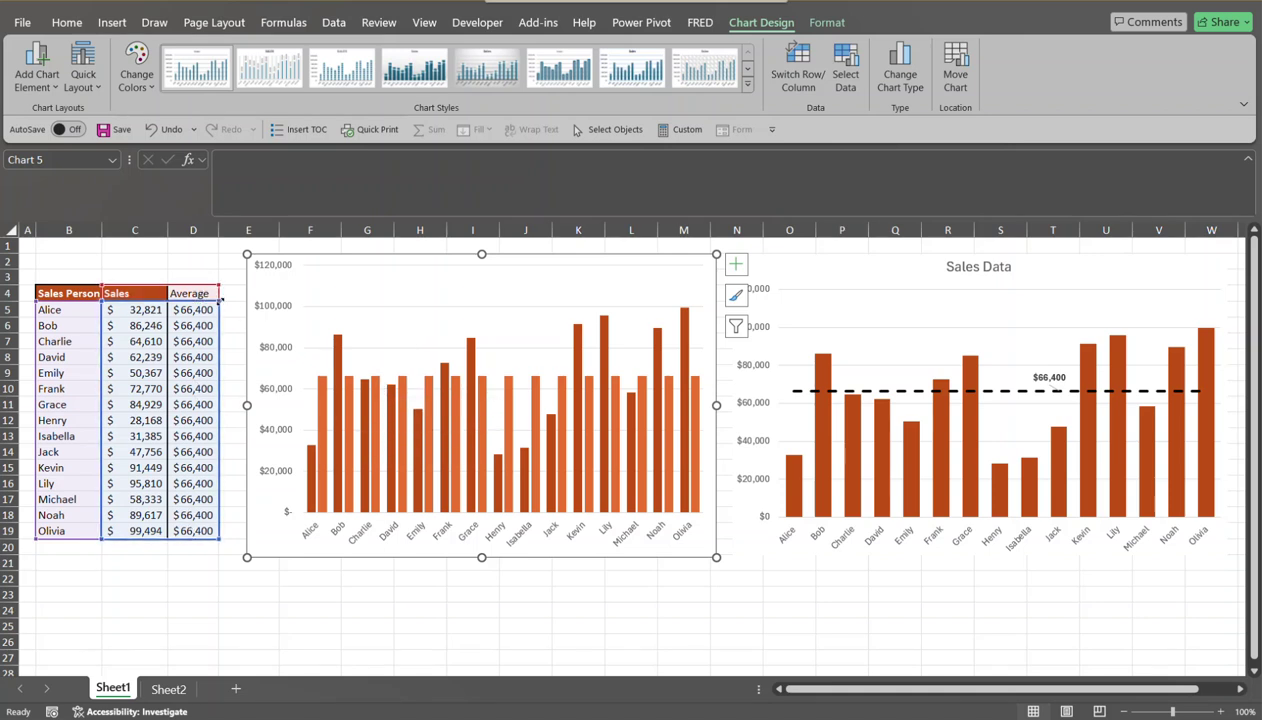
- Change the chart to a Clustered Column - Line combo, with Sales as clustered columns and Average as a line
{"action": "left_click", "coordinate": [465, 278]}
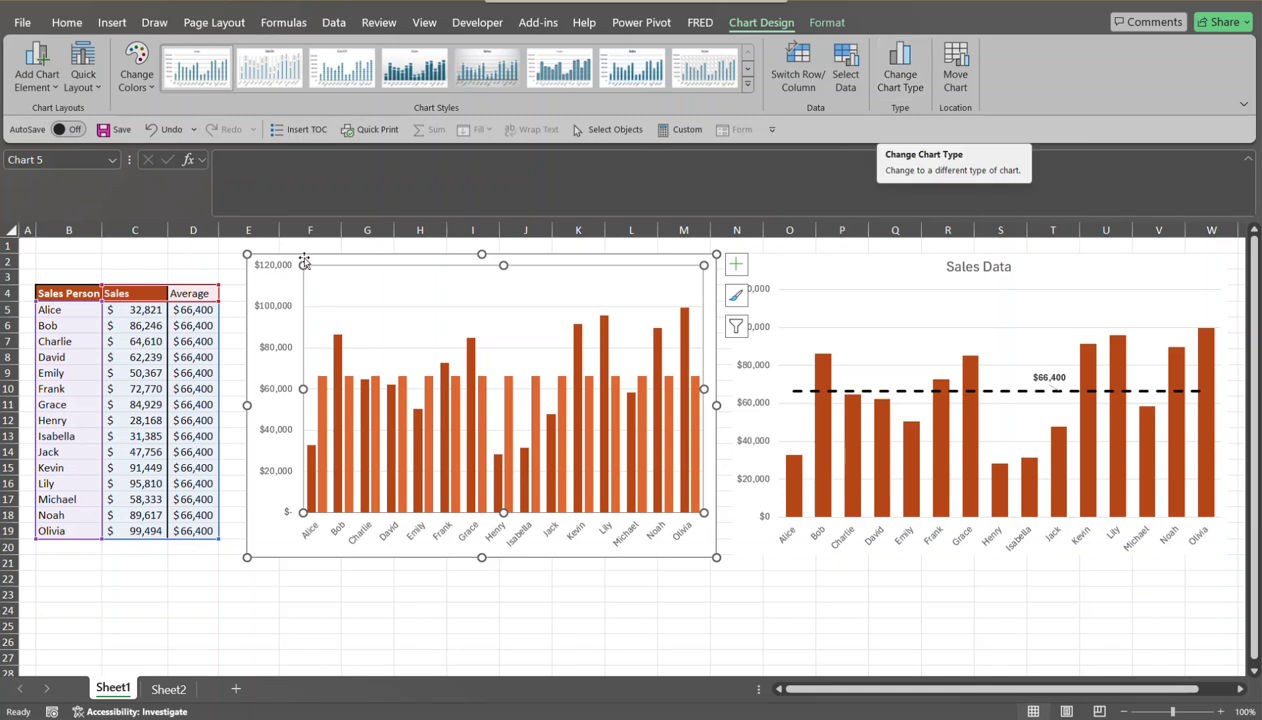
{"action": "left_click", "coordinate": [286, 285]}
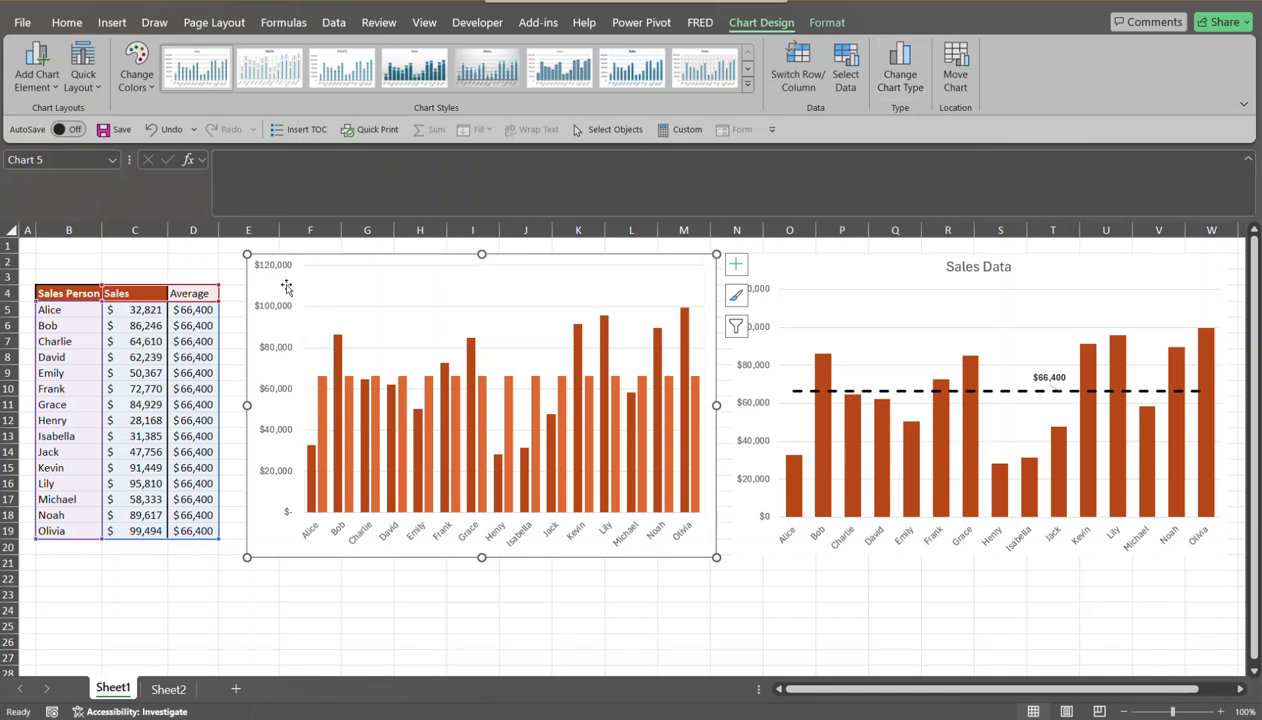
{"action": "right_click", "coordinate": [286, 288]}
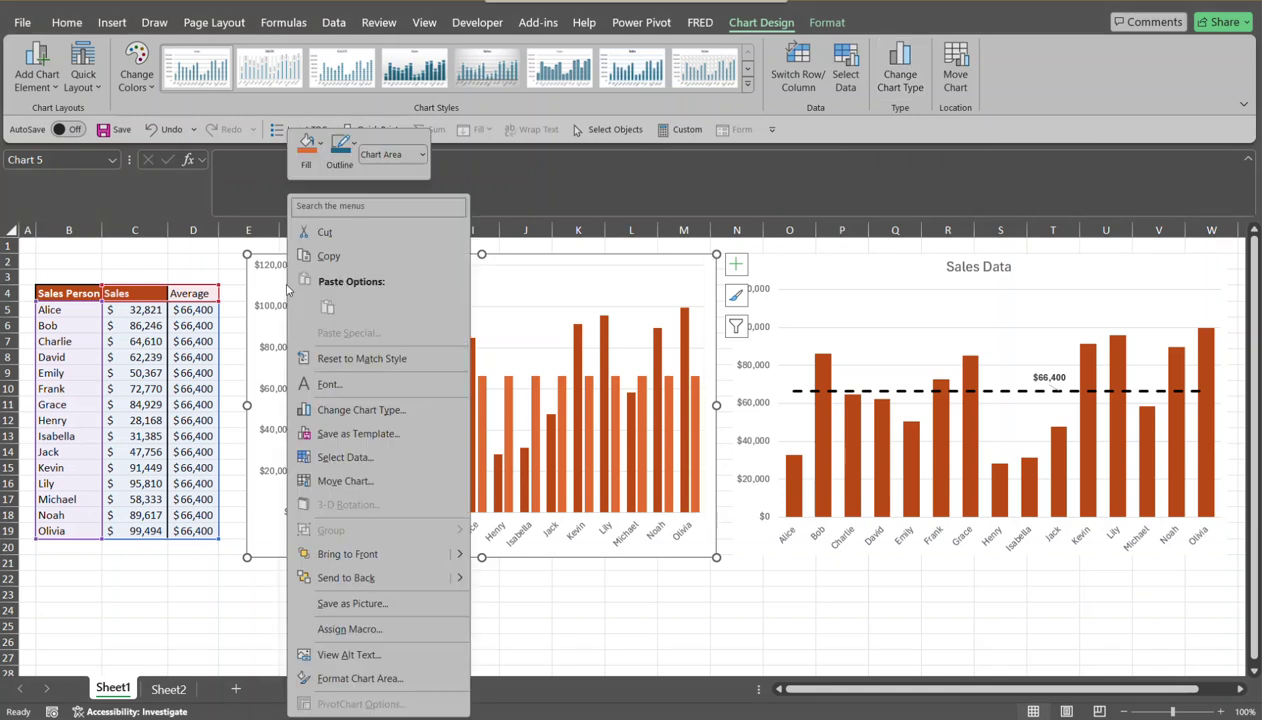
{"action": "left_click", "coordinate": [353, 412]}
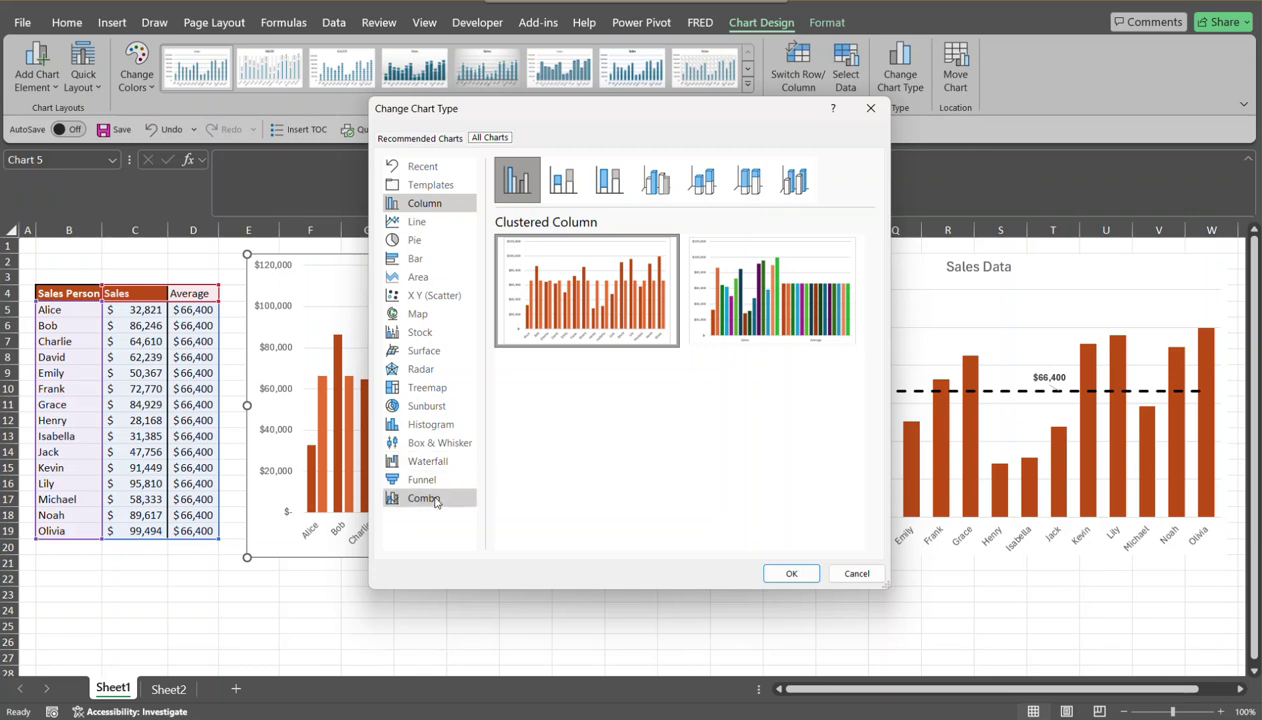
{"action": "left_click", "coordinate": [427, 500]}
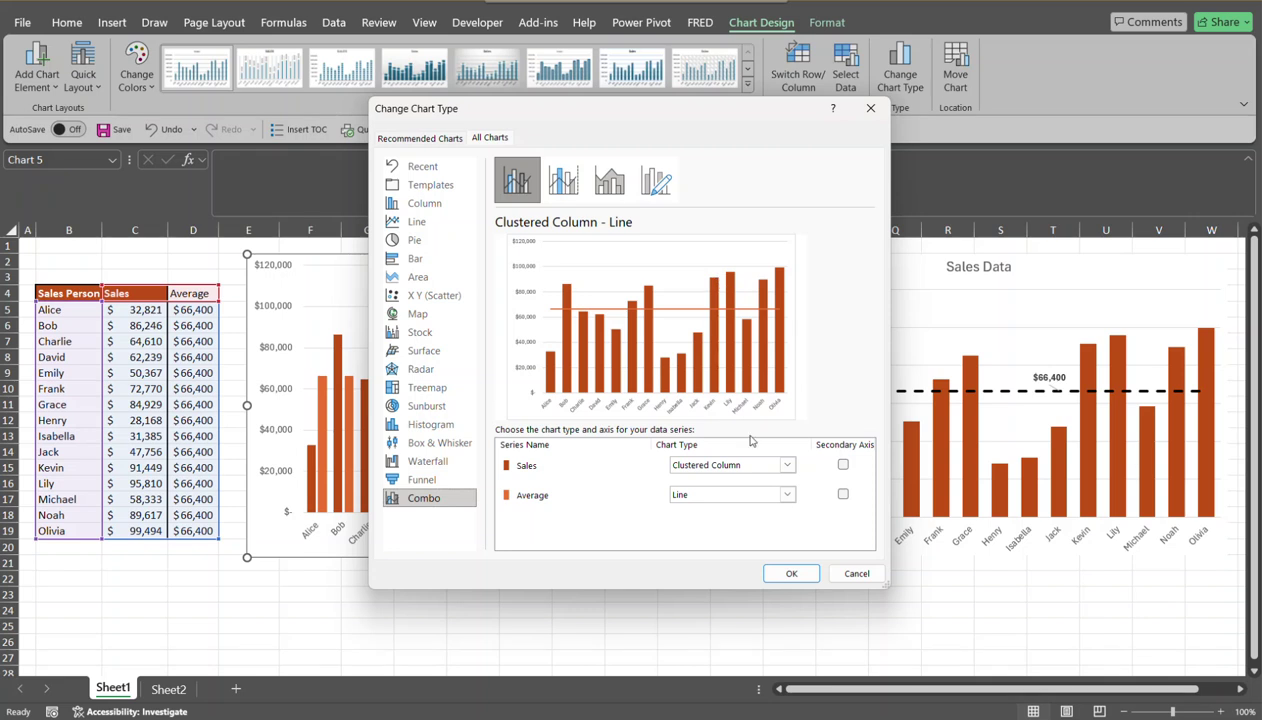
{"action": "left_click", "coordinate": [788, 495]}
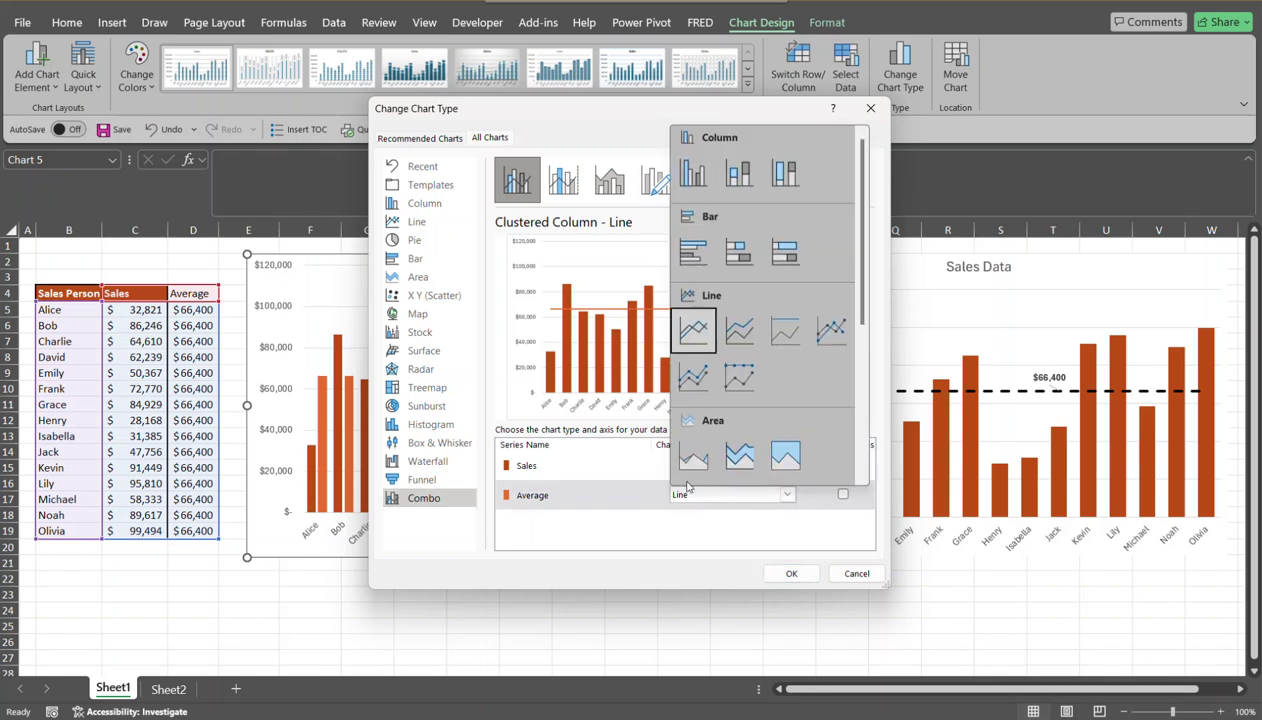
{"action": "left_click", "coordinate": [599, 502]}
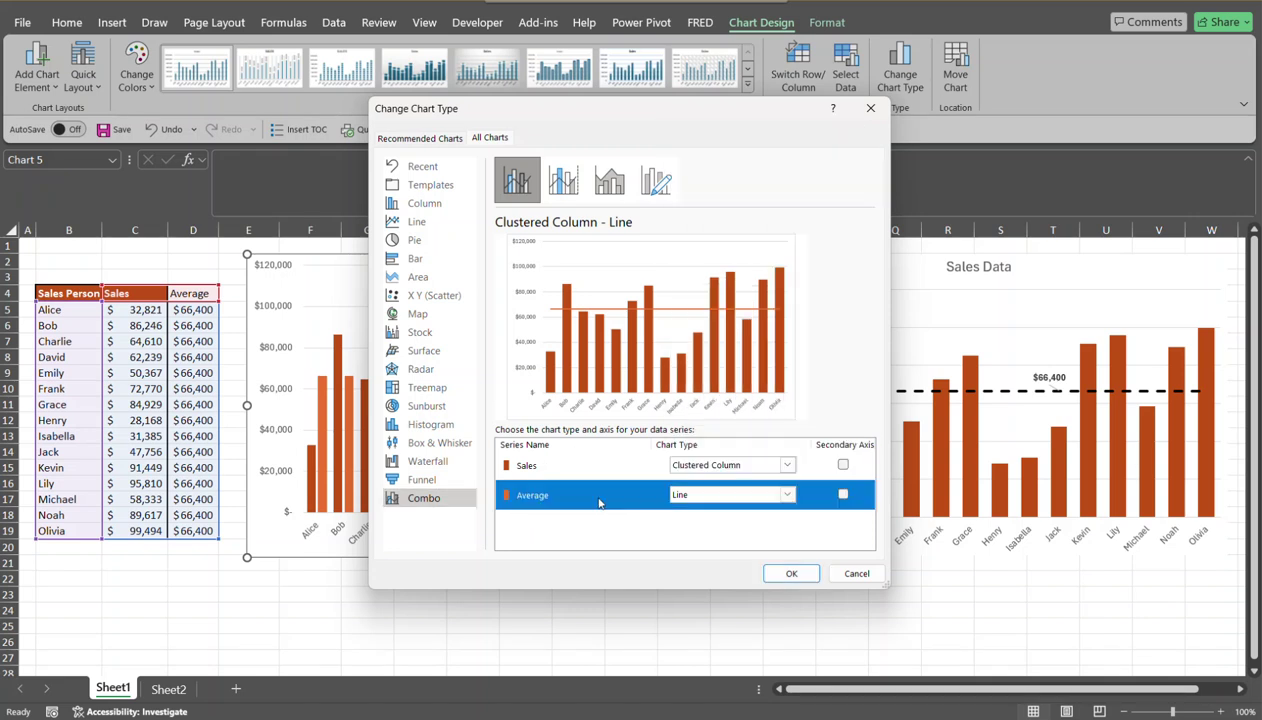
{"action": "left_click", "coordinate": [791, 575]}
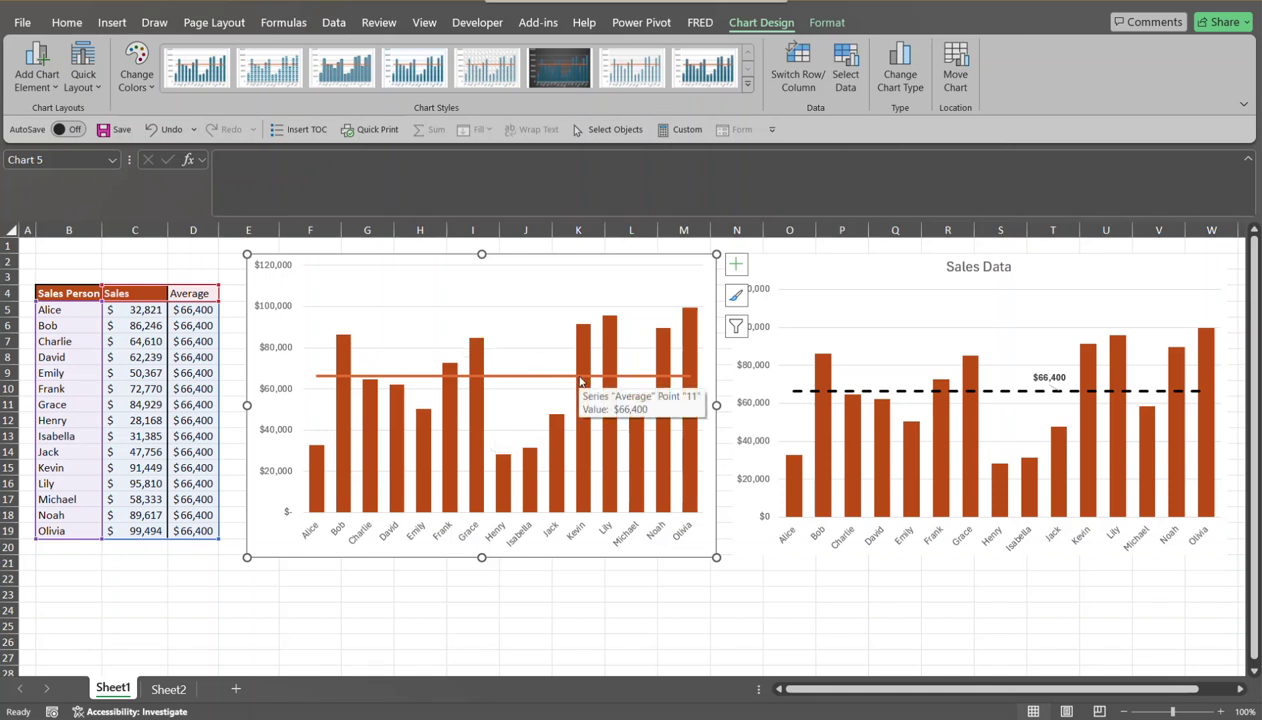
- Format the Average series line in the chart as a solid line in black
{"action": "left_click", "coordinate": [527, 378]}
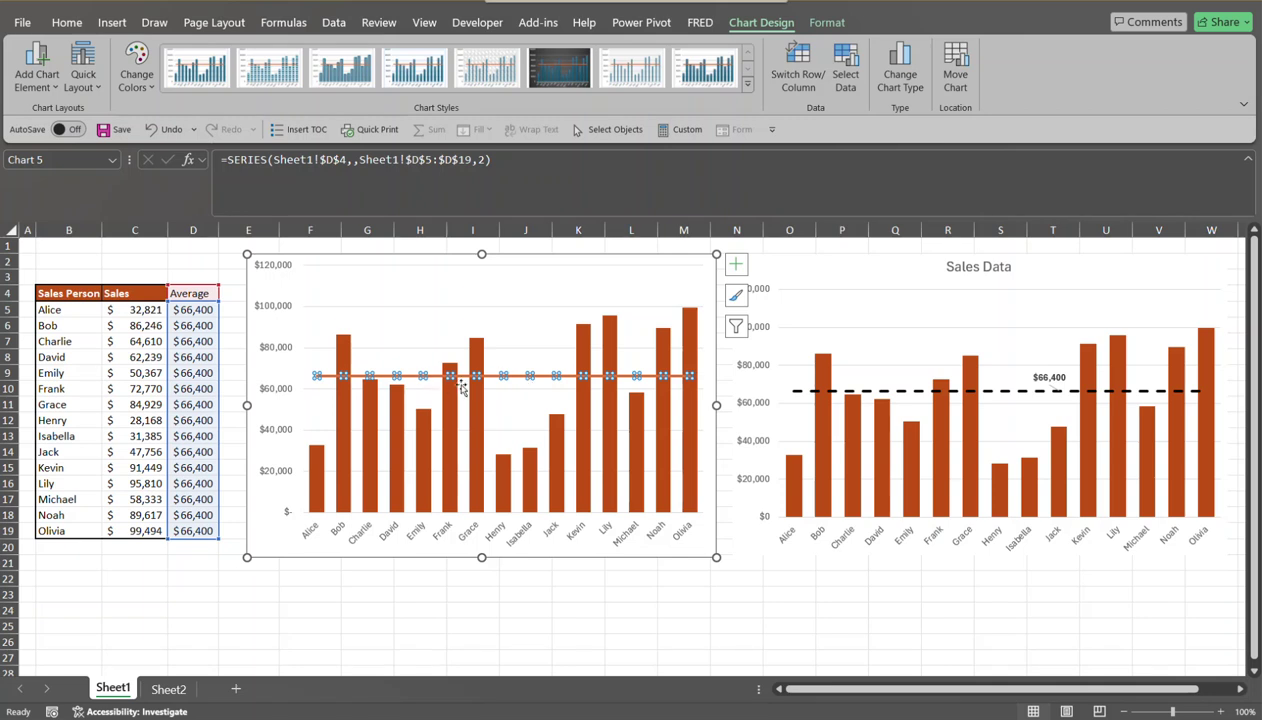
{"action": "double_click", "coordinate": [519, 378]}
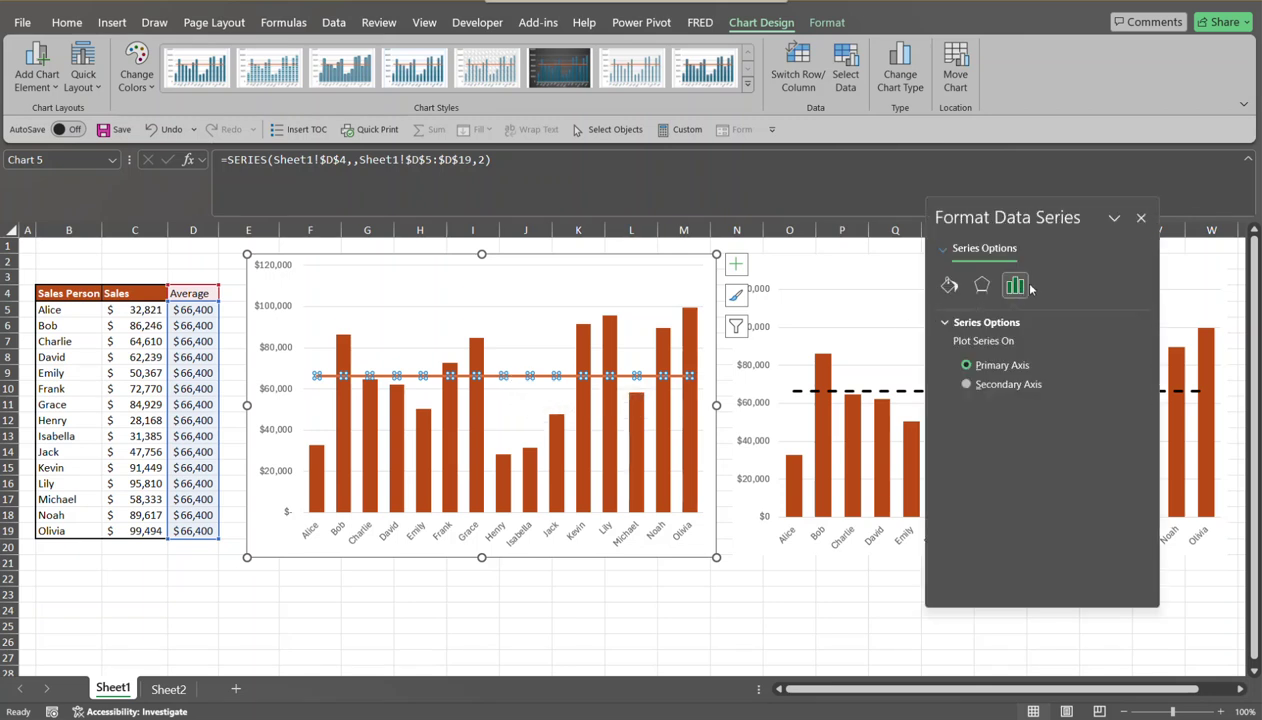
{"action": "left_click", "coordinate": [950, 286]}
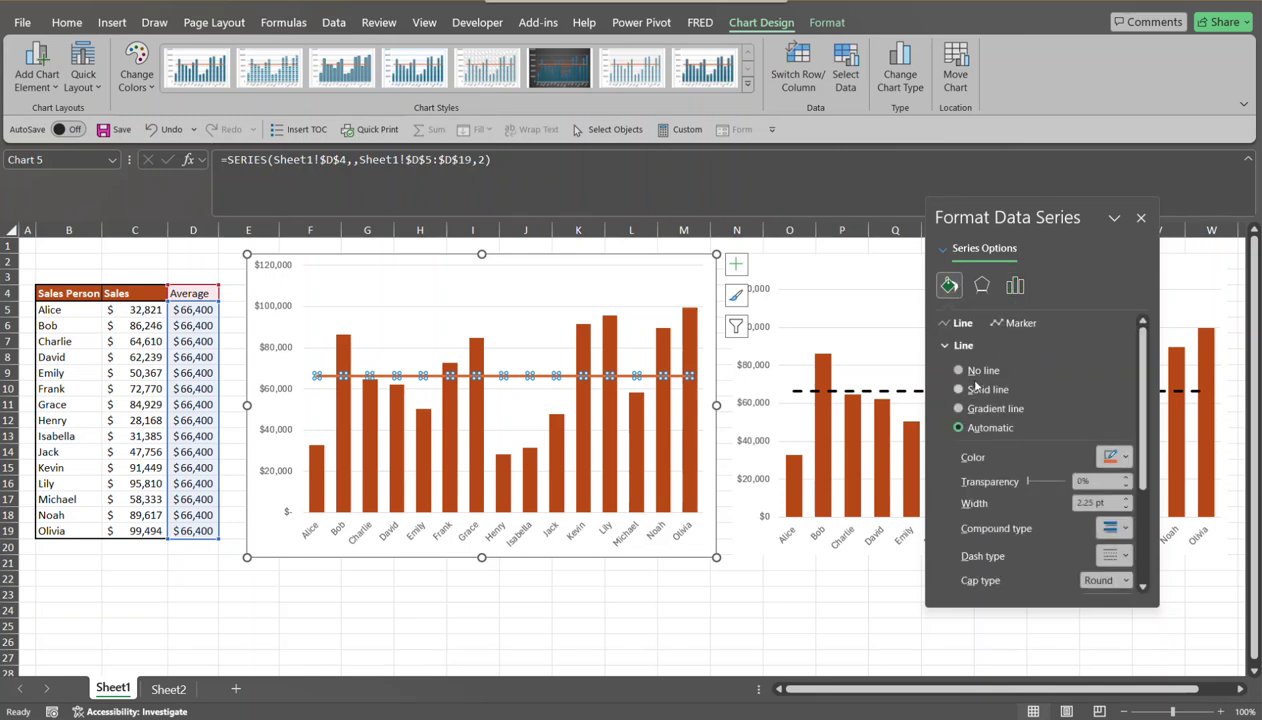
{"action": "left_click", "coordinate": [945, 346]}
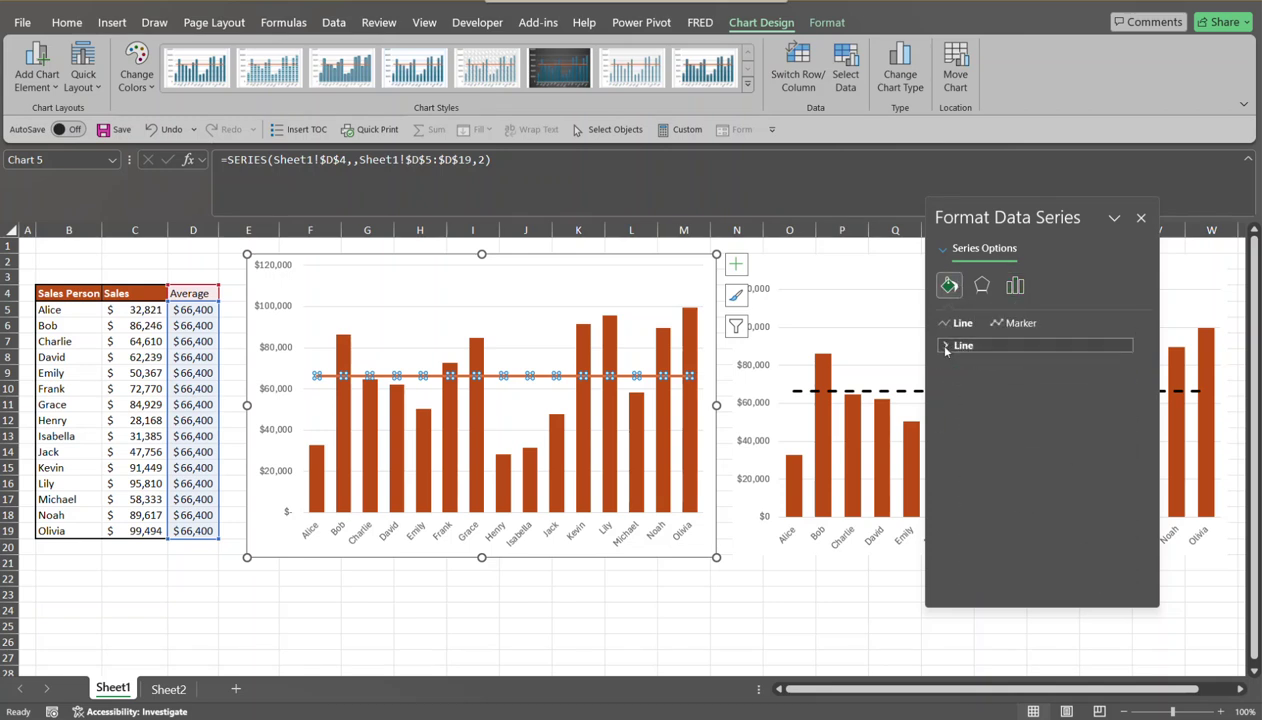
{"action": "left_click", "coordinate": [945, 346]}
{"action": "left_click", "coordinate": [958, 390]}
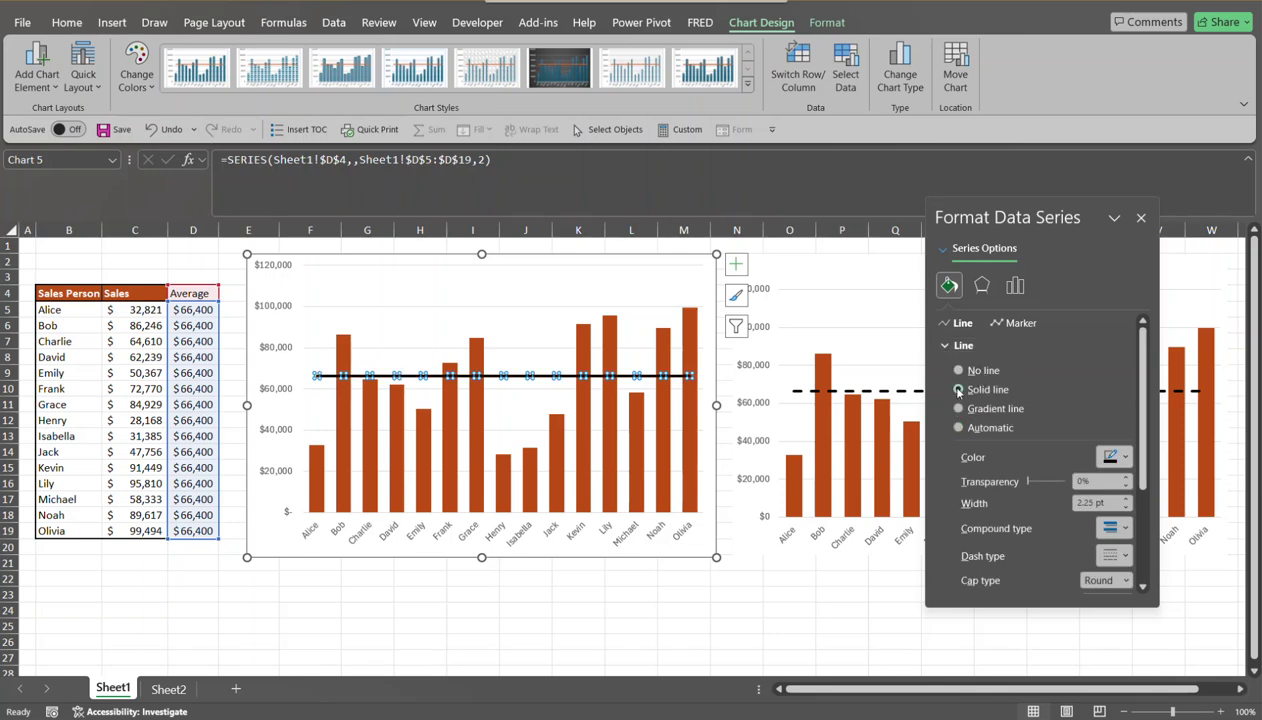
{"action": "left_click", "coordinate": [1125, 457]}
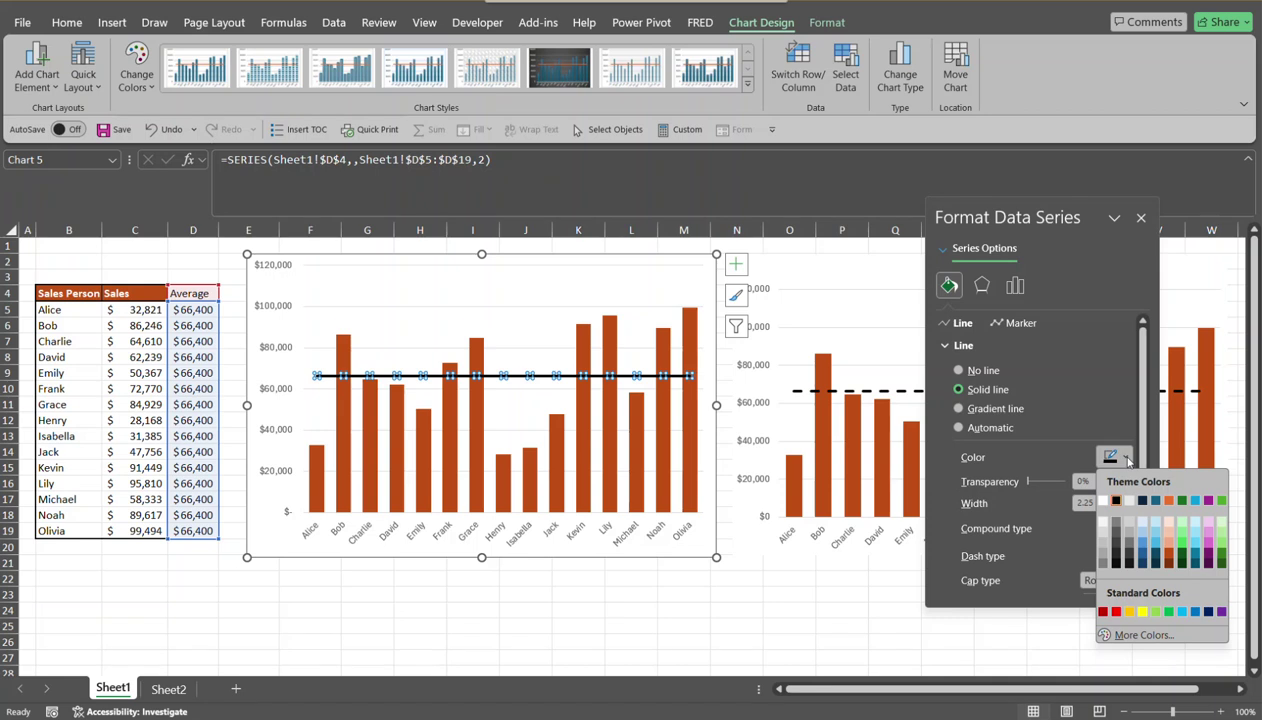
{"action": "left_click", "coordinate": [1116, 500]}
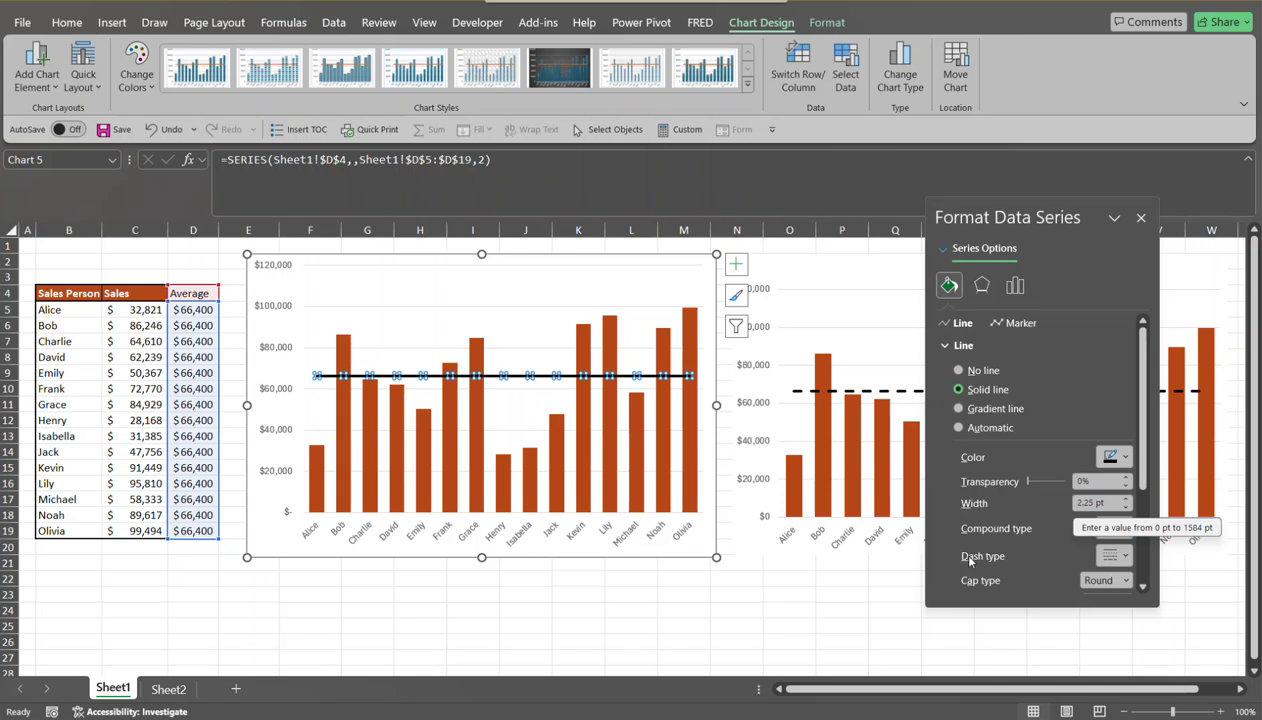
- Set the Average line's dash type to a dashed style and close its formatting options
{"action": "left_click", "coordinate": [1124, 556]}
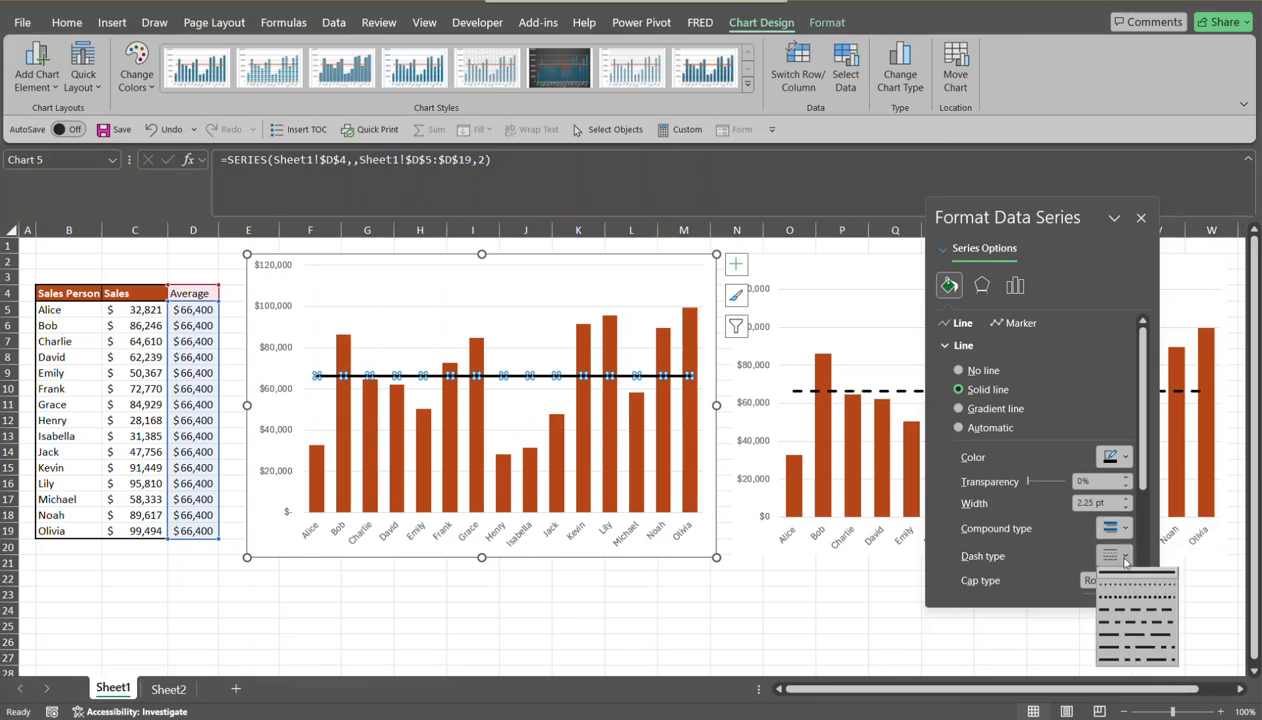
{"action": "left_click", "coordinate": [1111, 617]}
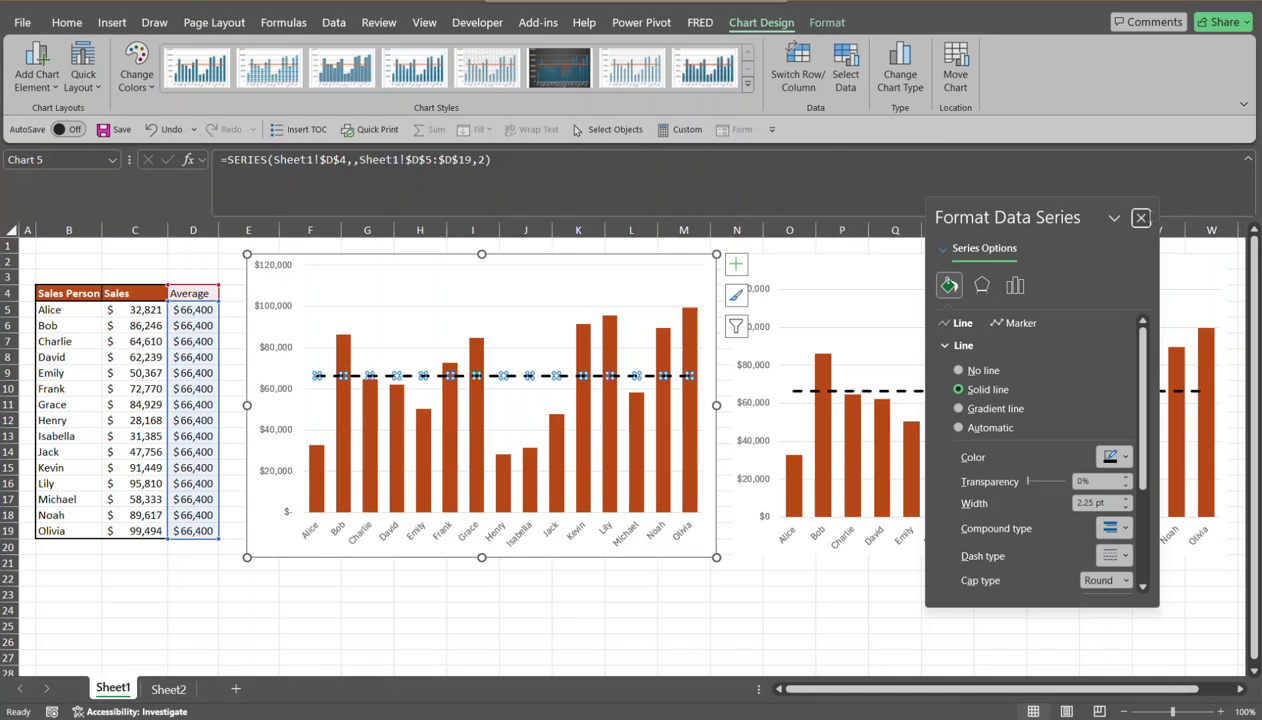
{"action": "left_click", "coordinate": [1140, 218]}
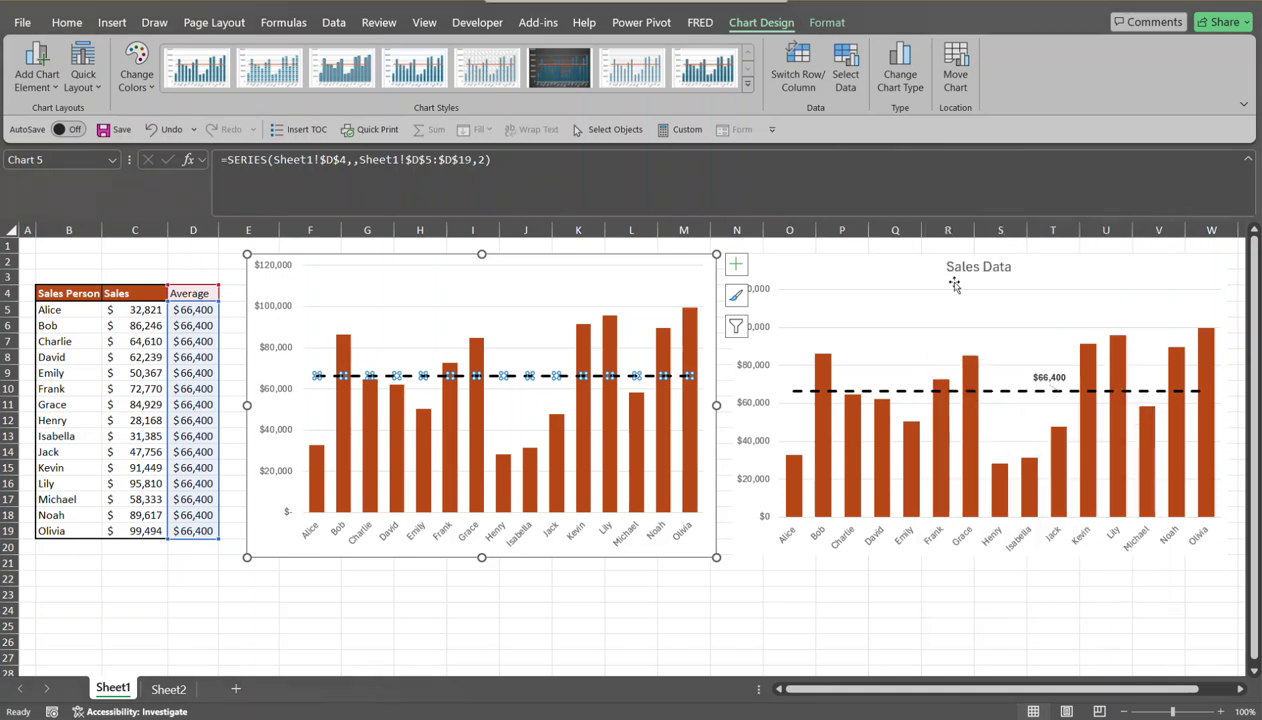
{"action": "left_click", "coordinate": [420, 263]}
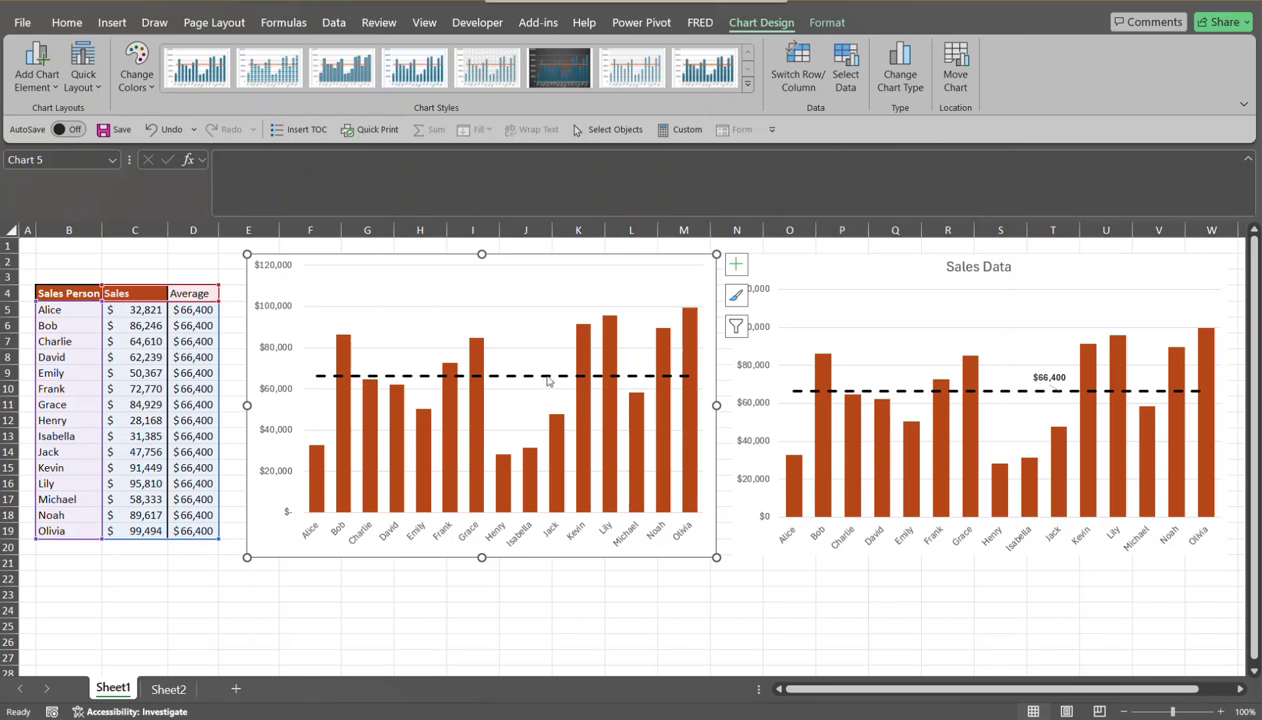
- Add a data label to only the ninth point of the Average line
{"action": "mouse_move", "coordinate": [557, 379]}
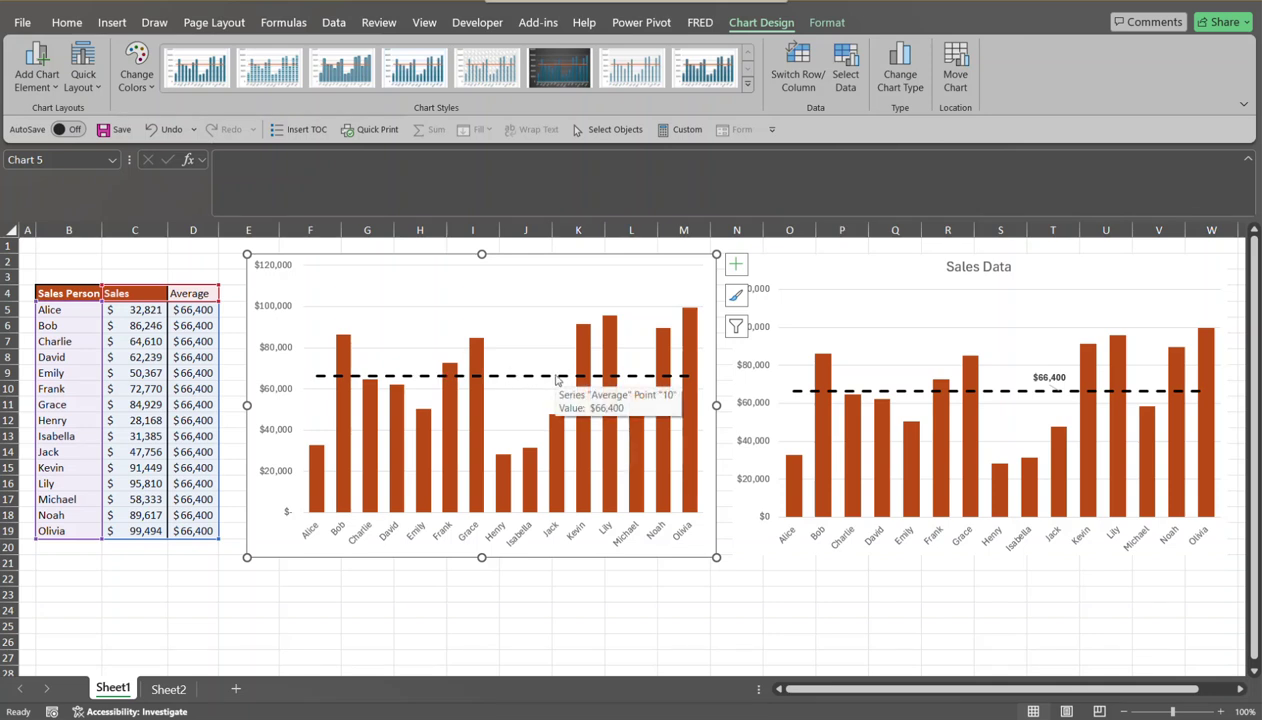
{"action": "mouse_move", "coordinate": [517, 380]}
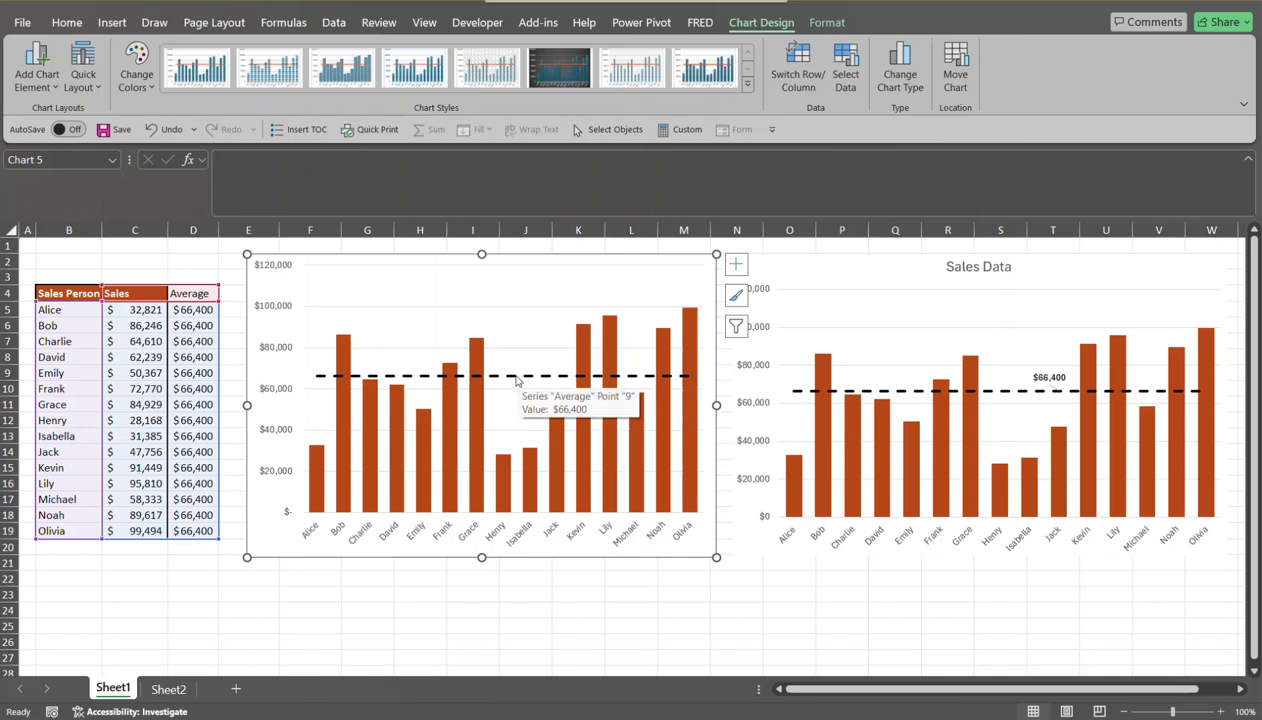
{"action": "left_click", "coordinate": [513, 377]}
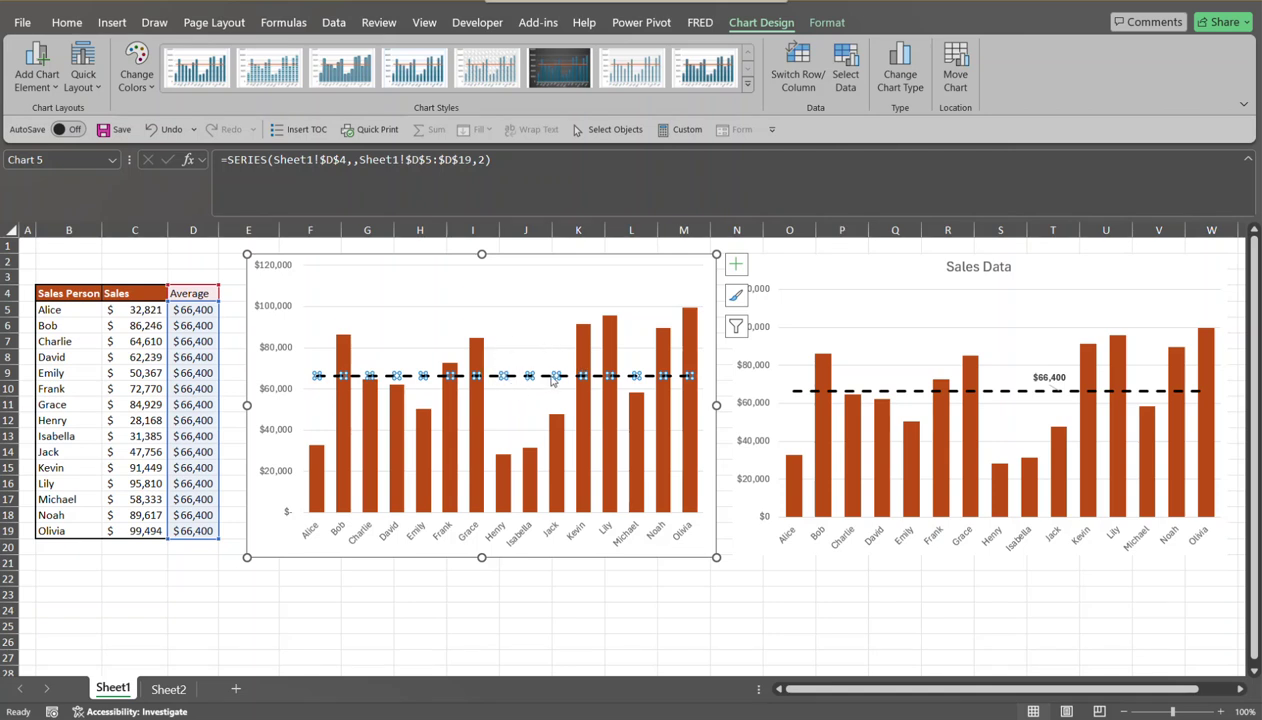
{"action": "mouse_move", "coordinate": [552, 378]}
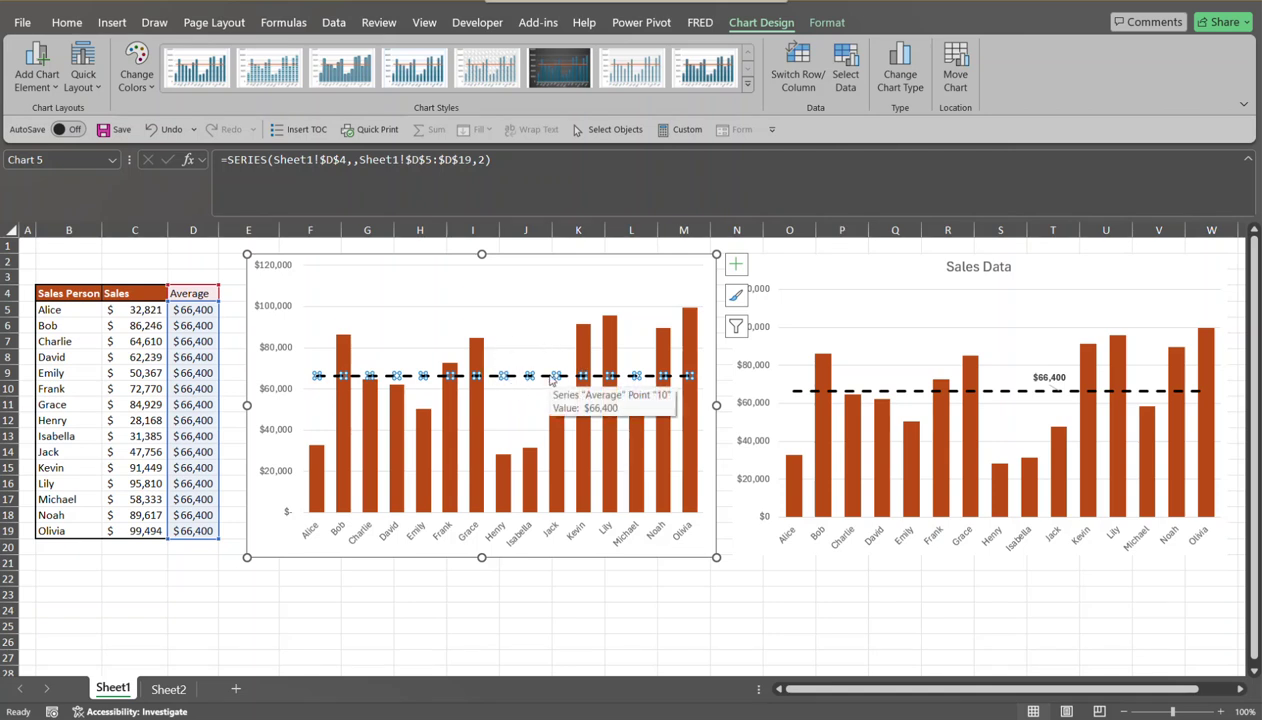
{"action": "mouse_move", "coordinate": [507, 377]}
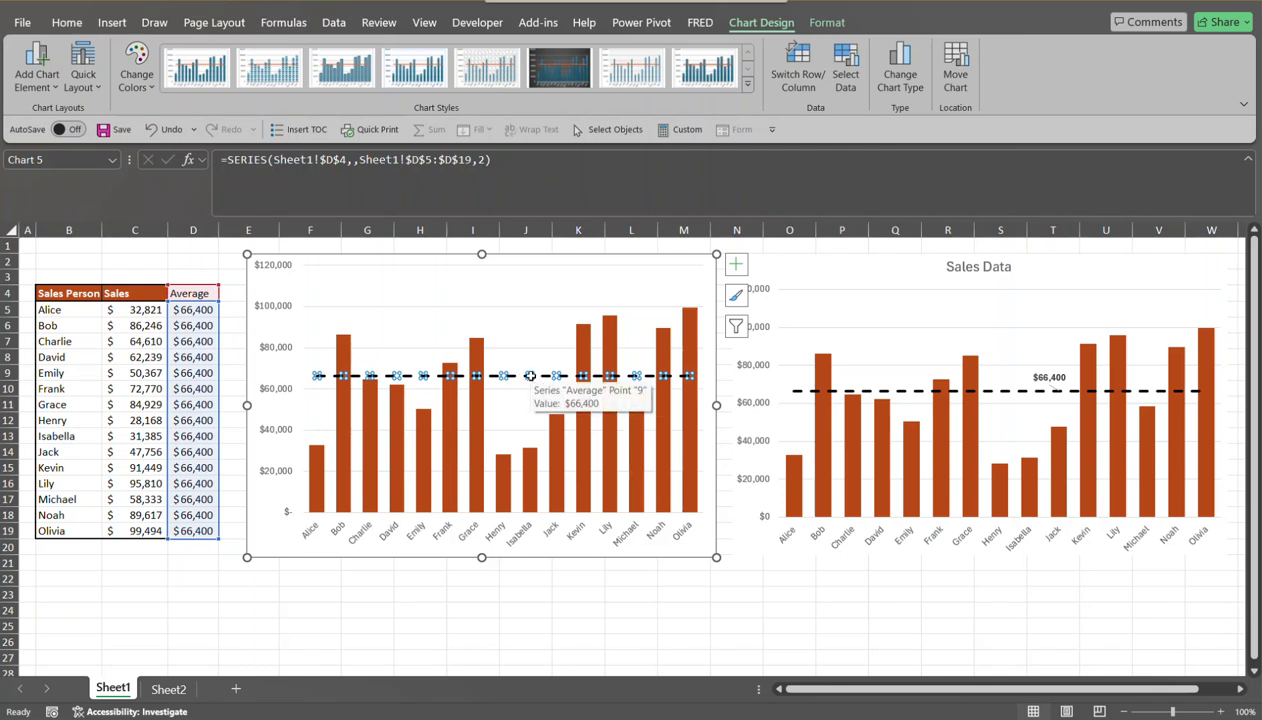
{"action": "left_click", "coordinate": [530, 376]}
{"action": "mouse_move", "coordinate": [551, 443]}
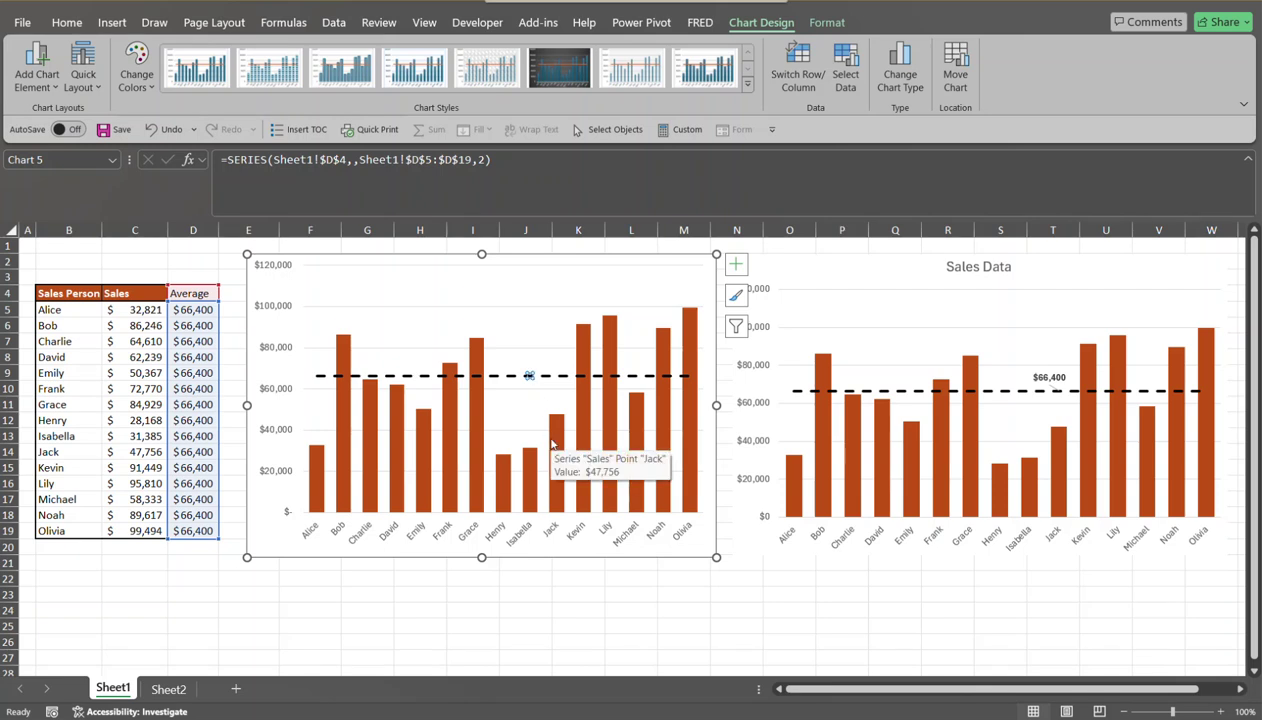
{"action": "key", "text": "ctrl+1"}
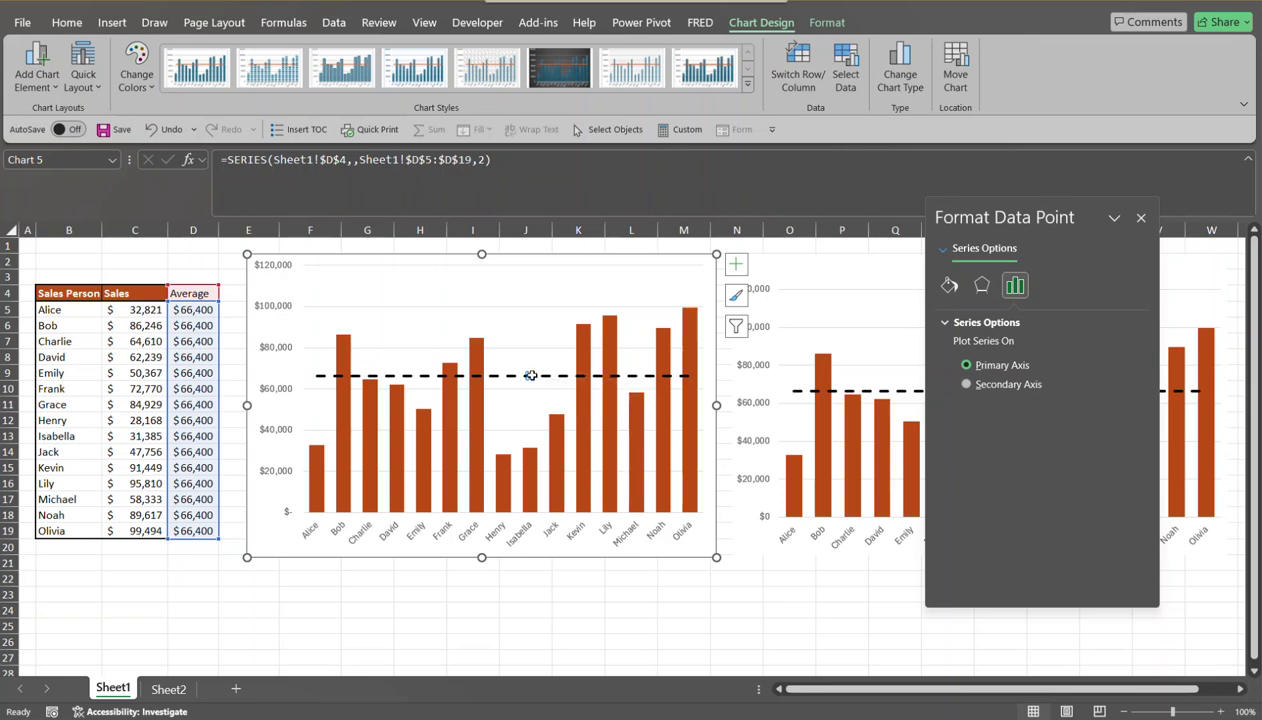
{"action": "left_click", "coordinate": [1141, 217]}
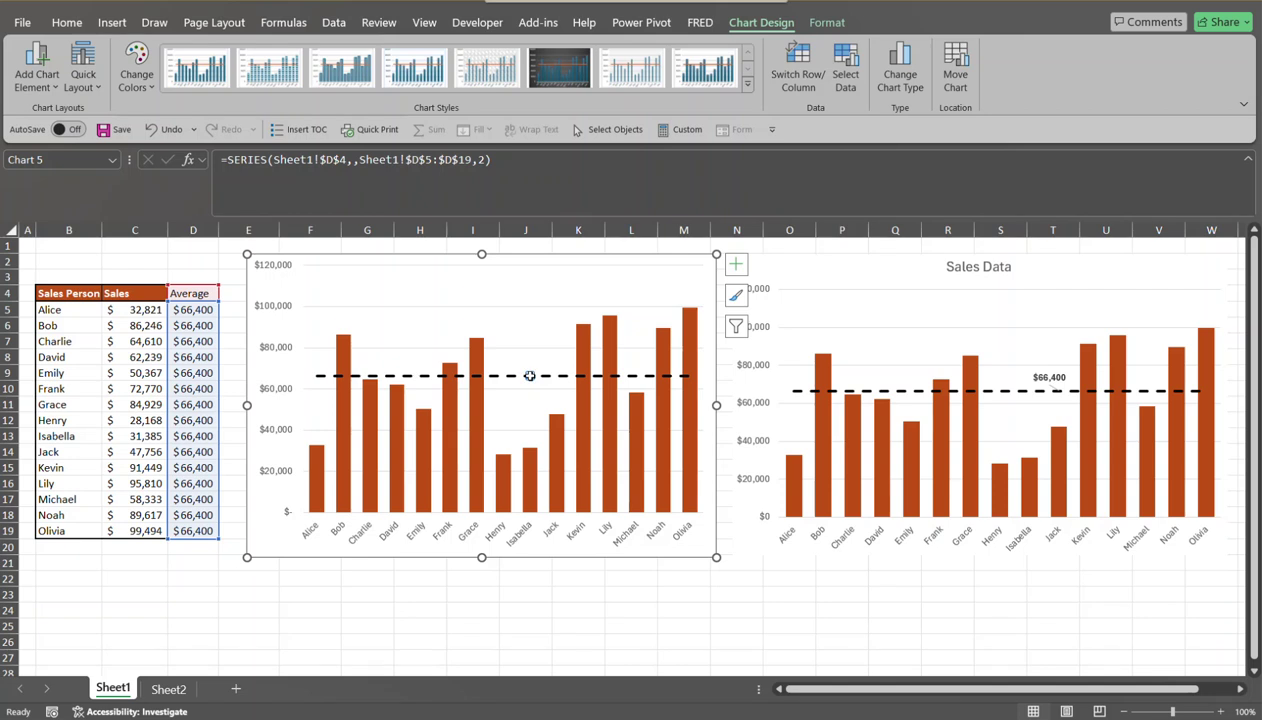
{"action": "mouse_move", "coordinate": [530, 375]}
{"action": "right_click", "coordinate": [530, 375]}
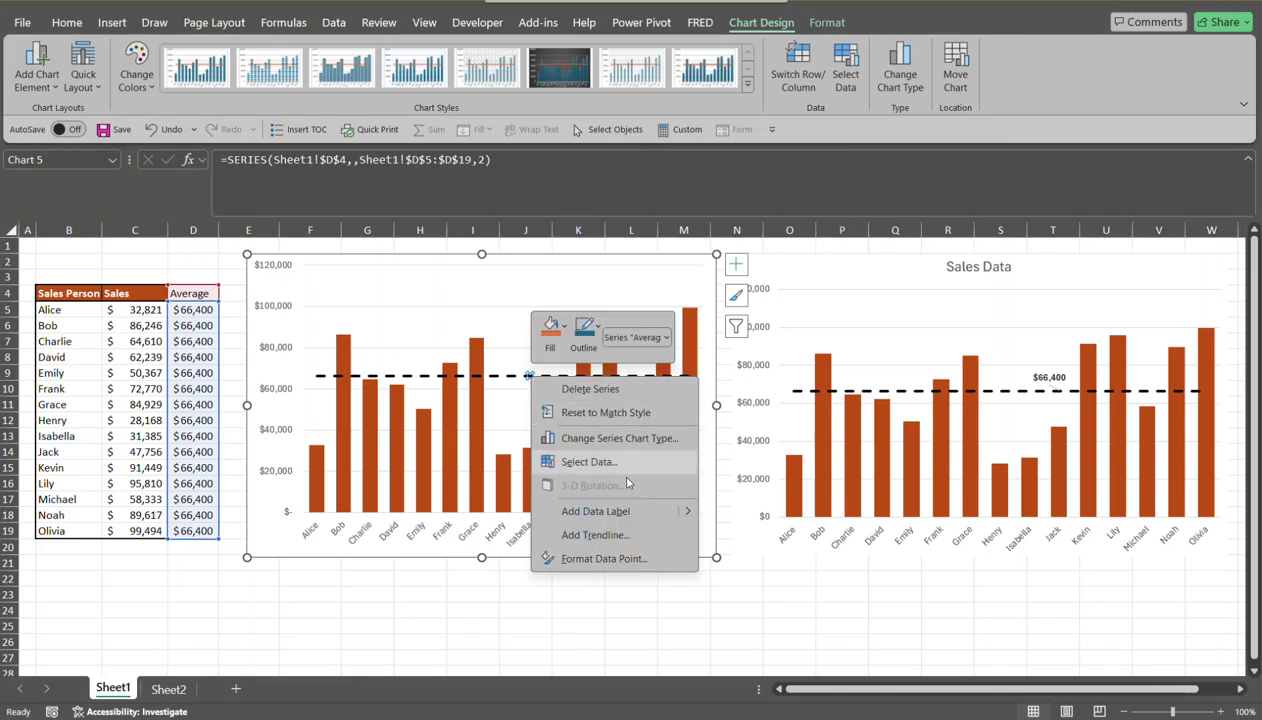
{"action": "left_click", "coordinate": [632, 513]}
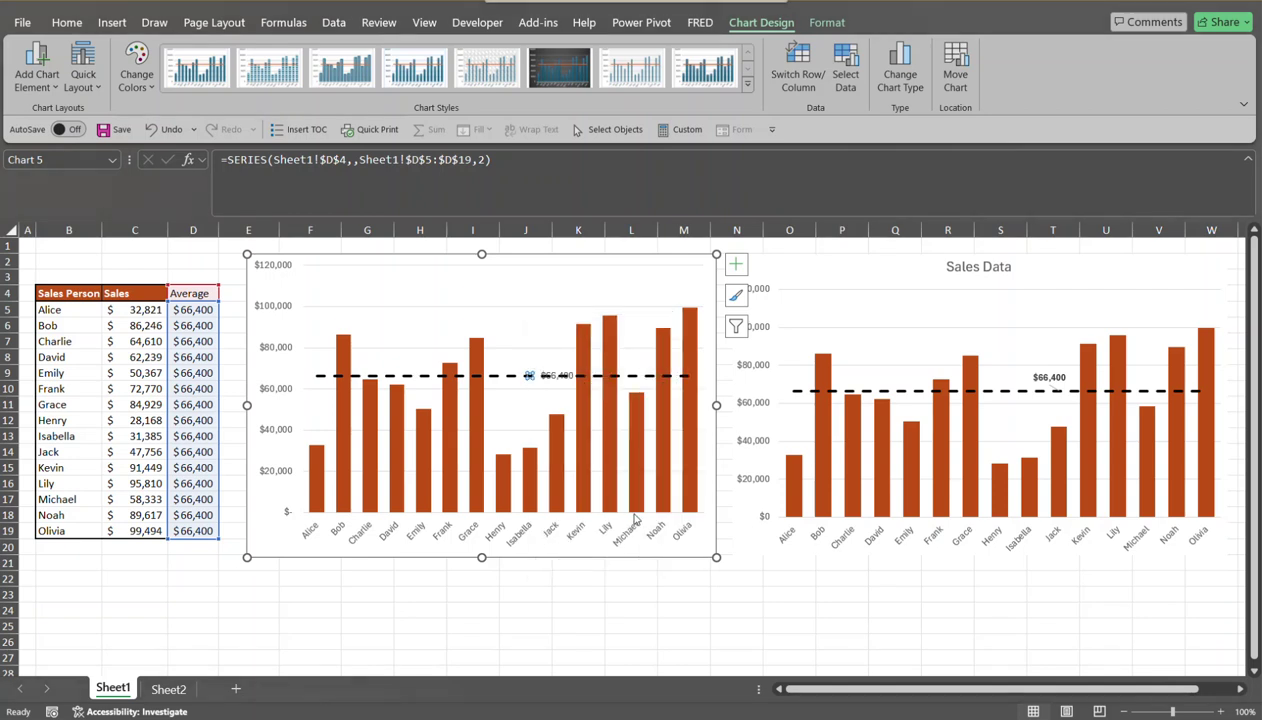
- Set the position of the Average line's data label to Above
{"action": "left_click", "coordinate": [557, 377]}
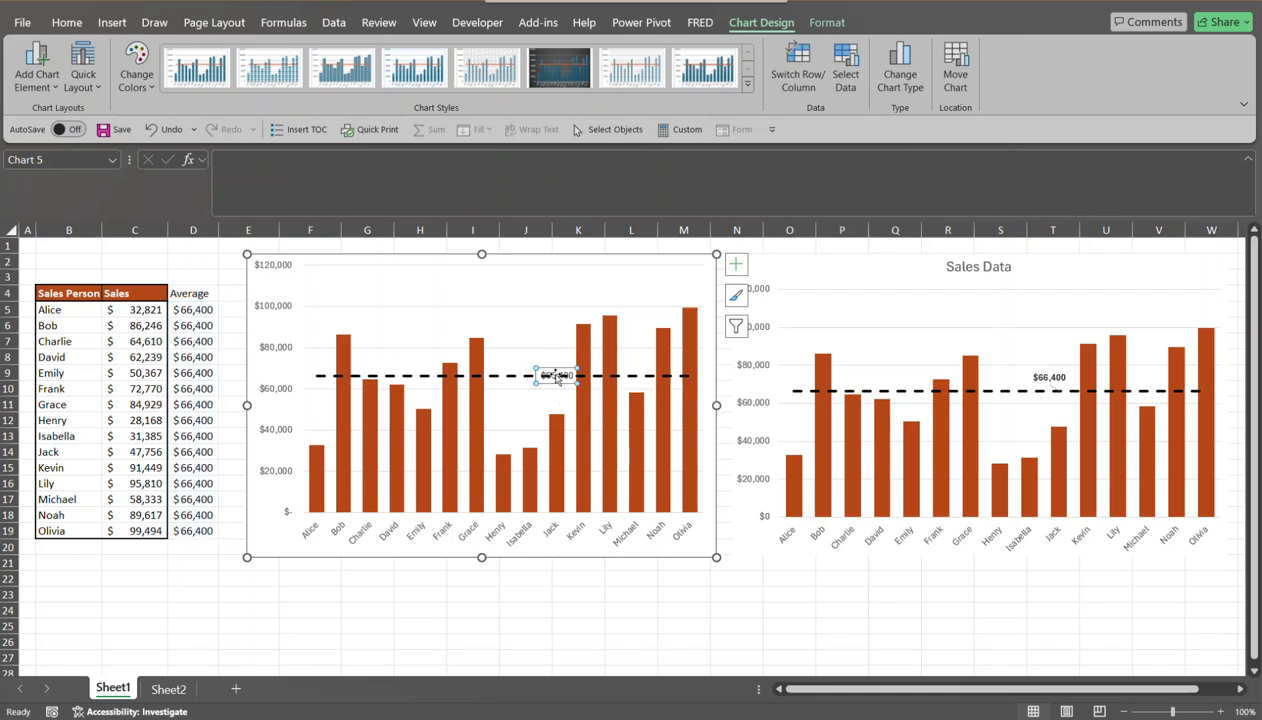
{"action": "double_click", "coordinate": [557, 377]}
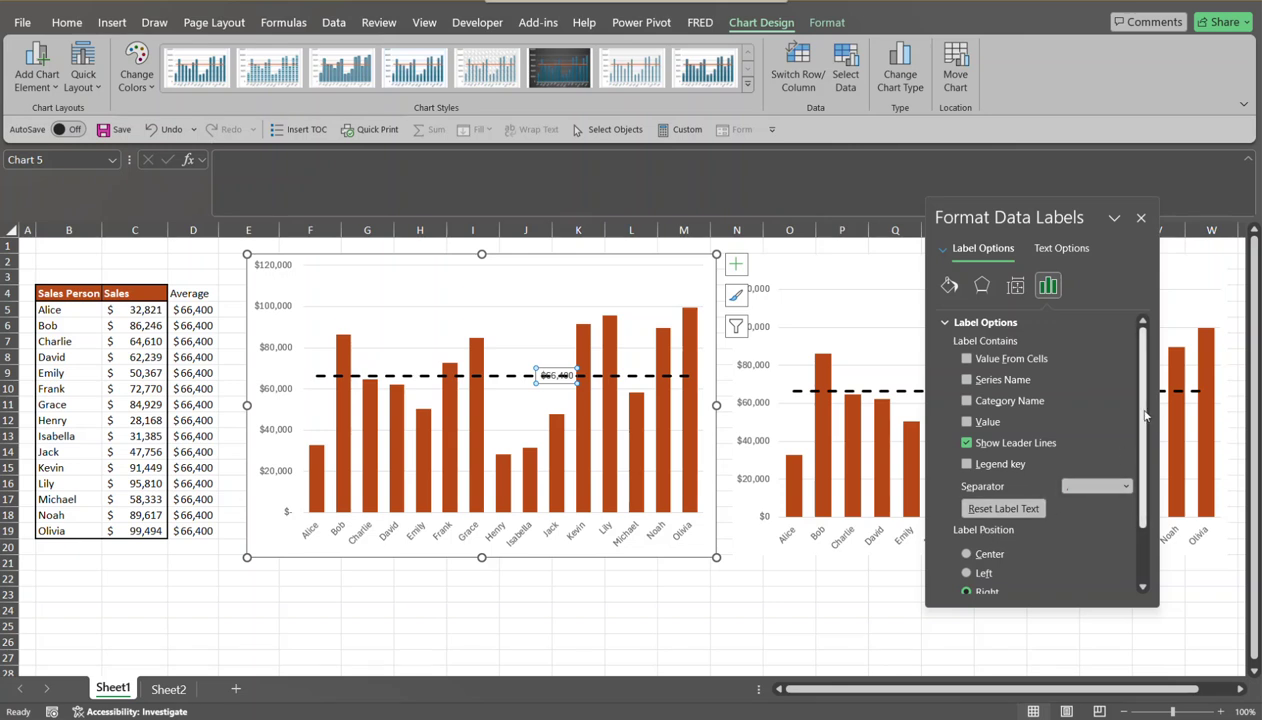
{"action": "left_click_drag", "start_coordinate": [1133, 410], "coordinate": [1145, 491]}
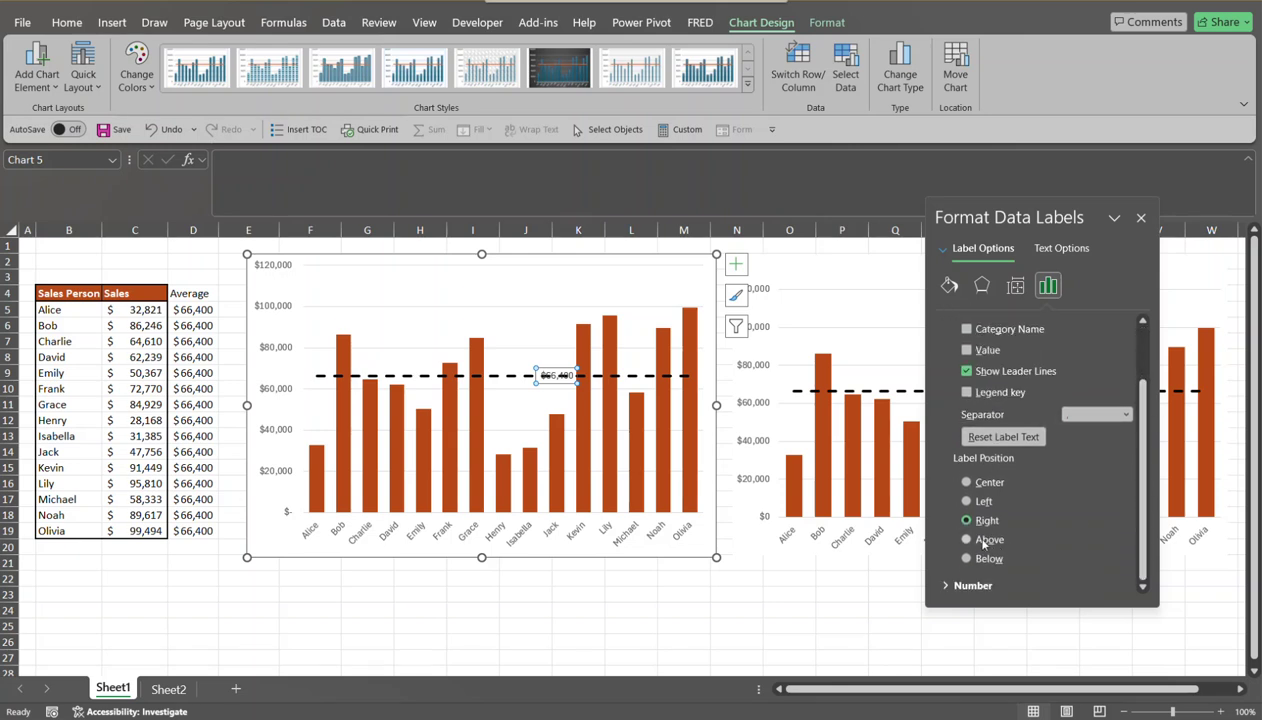
{"action": "left_click", "coordinate": [966, 539]}
{"action": "left_click", "coordinate": [1140, 217]}
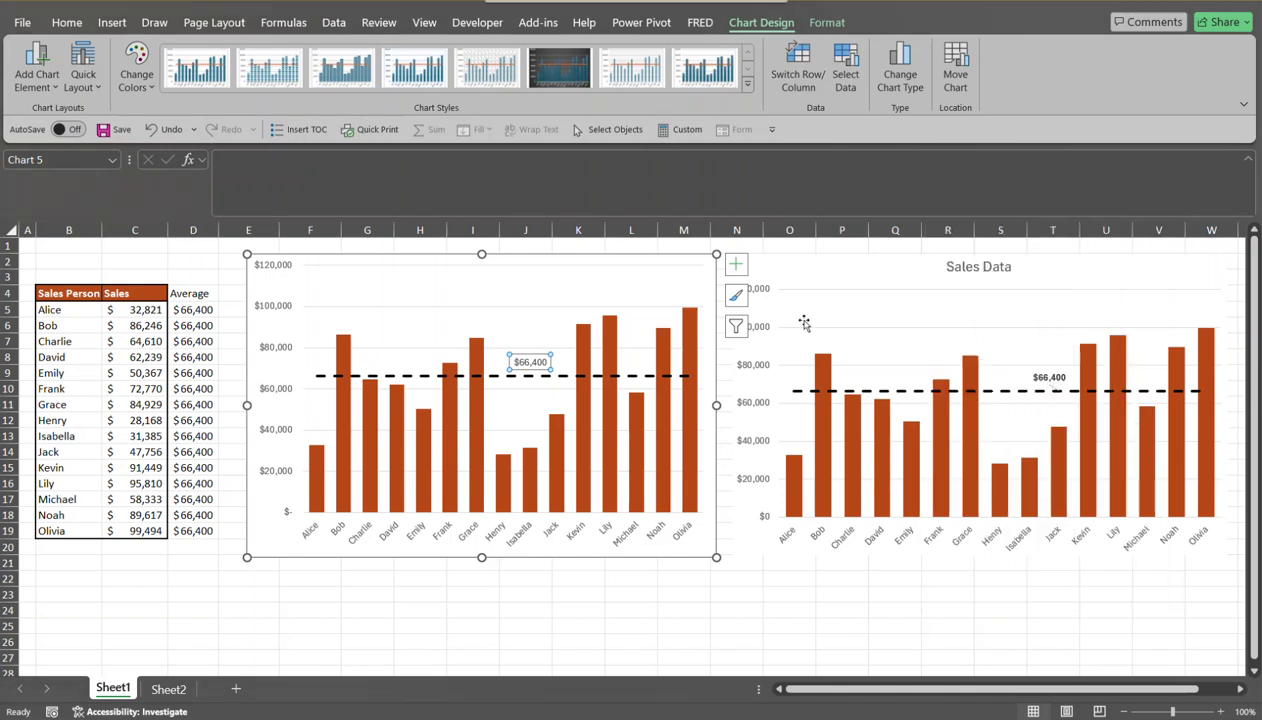
- Make the Average line's data label bold and increase its font size to 12
{"action": "left_click", "coordinate": [527, 362]}
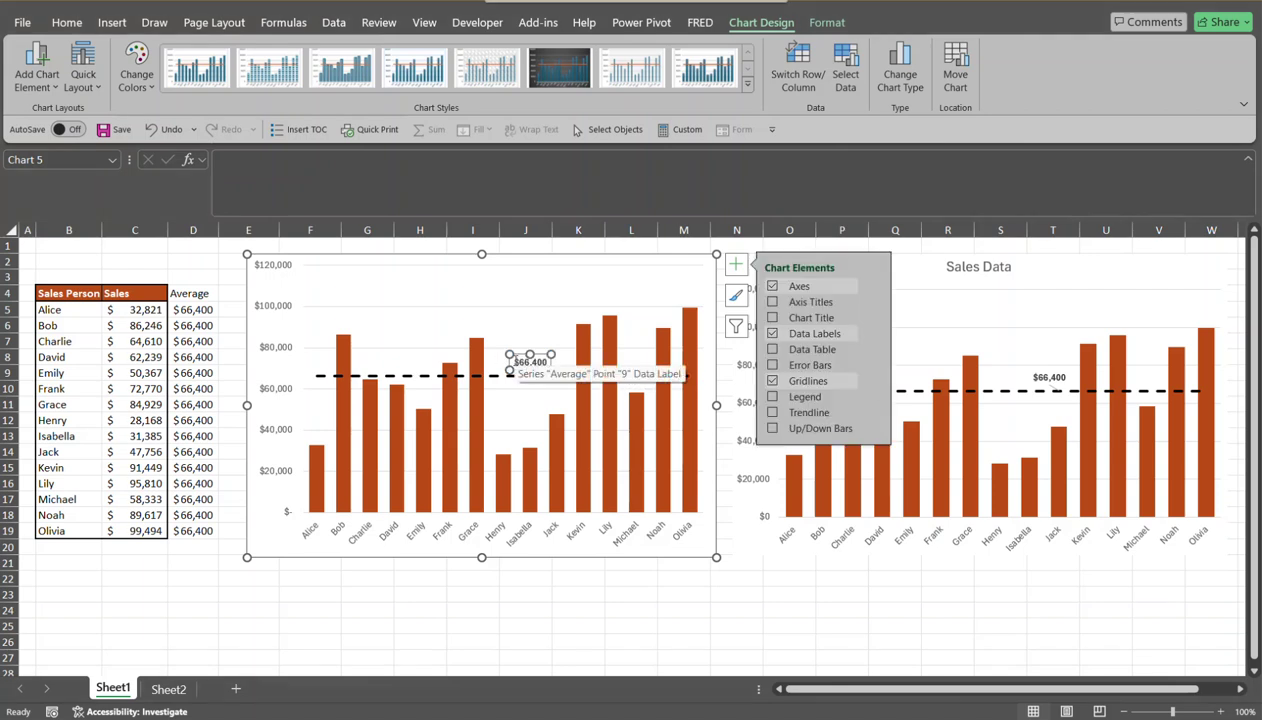
{"action": "left_click", "coordinate": [561, 327]}
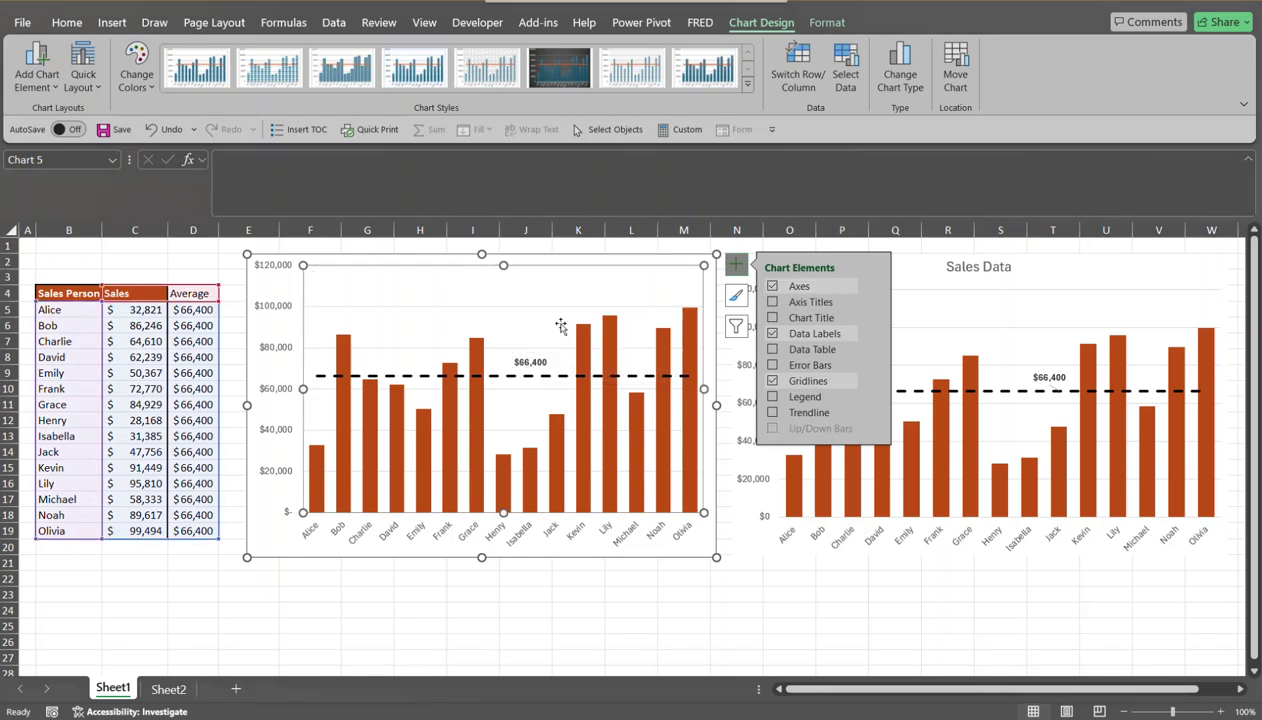
{"action": "left_click", "coordinate": [517, 363]}
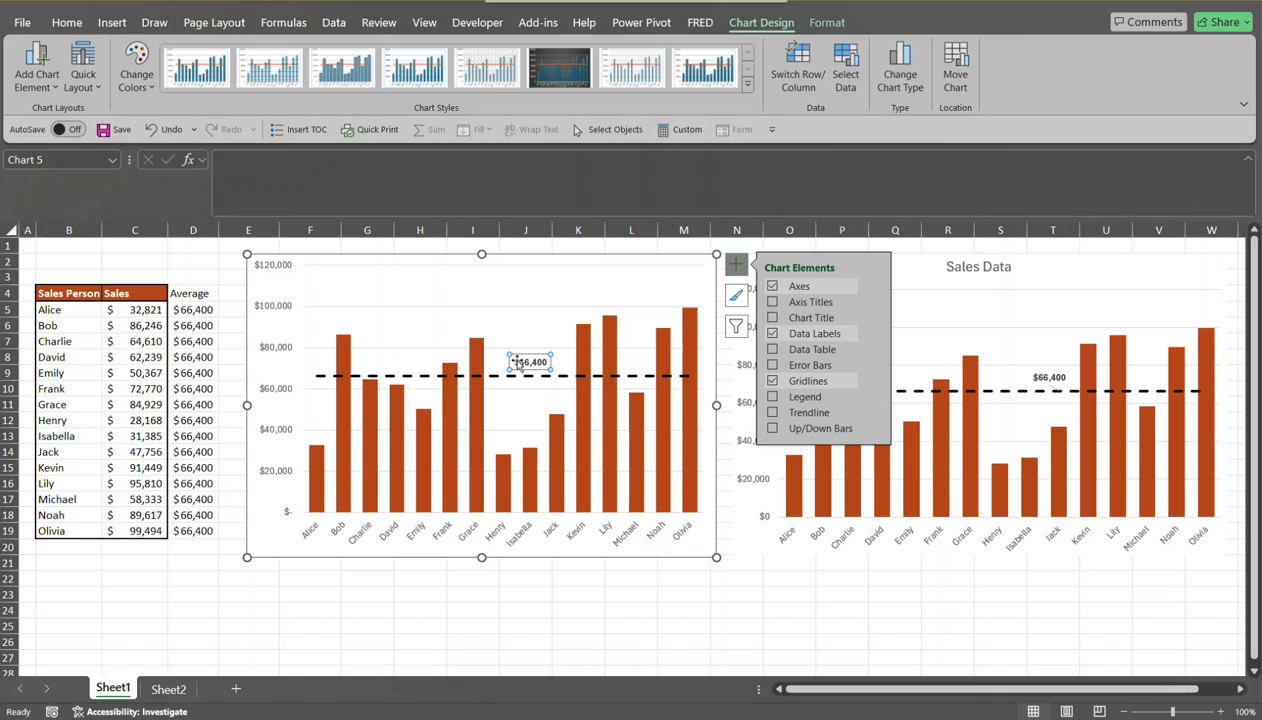
{"action": "left_click", "coordinate": [63, 23]}
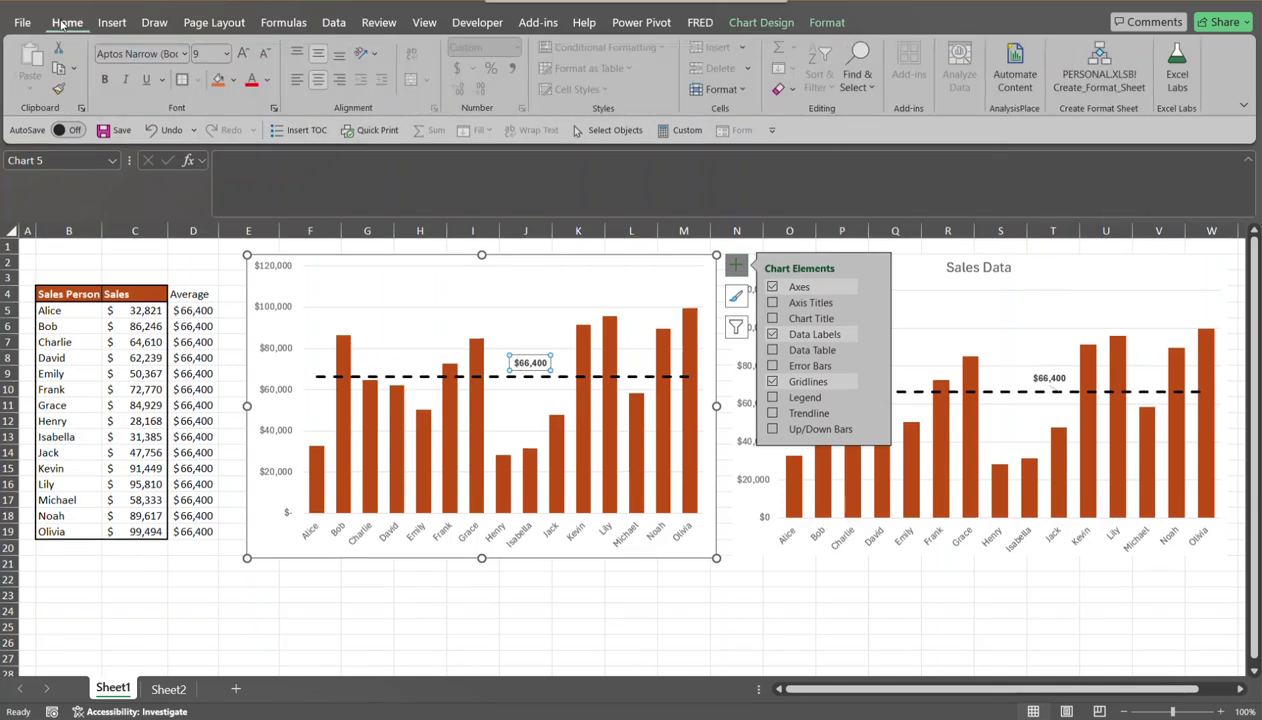
{"action": "left_click", "coordinate": [242, 54]}
{"action": "left_click", "coordinate": [242, 54]}
{"action": "left_click", "coordinate": [242, 54]}
{"action": "left_click", "coordinate": [242, 54]}
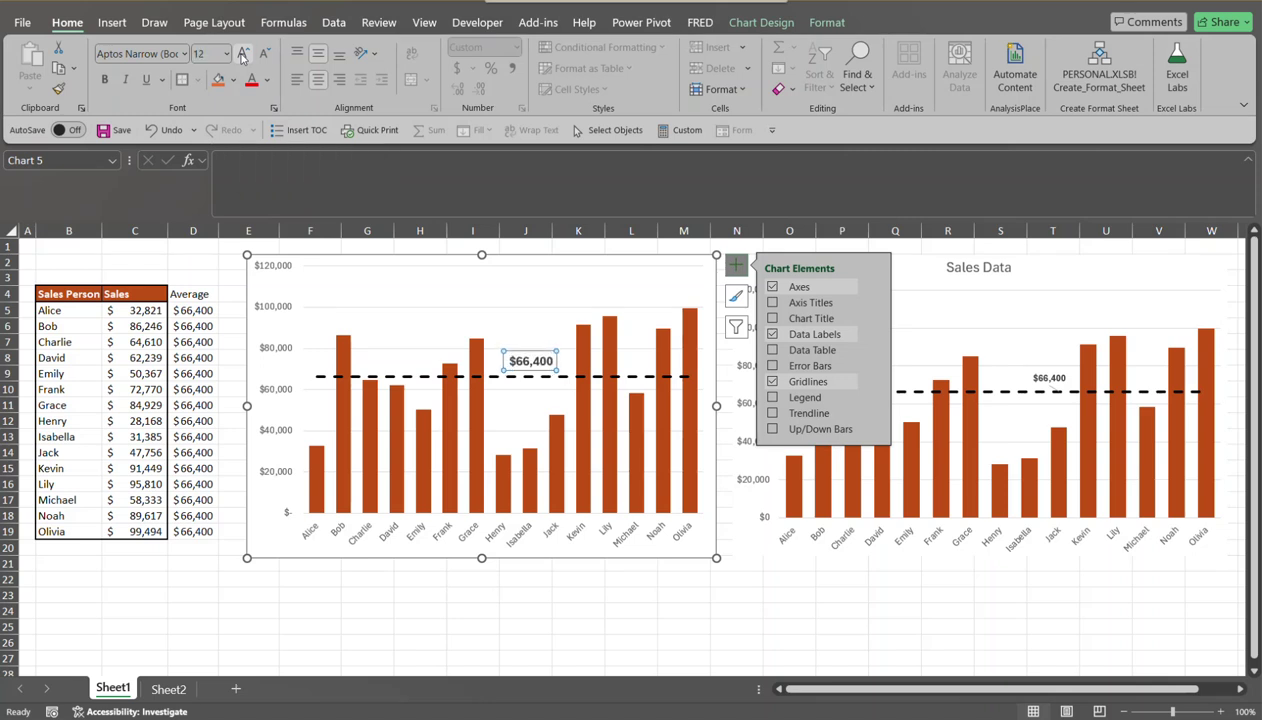
{"action": "left_click", "coordinate": [726, 247]}
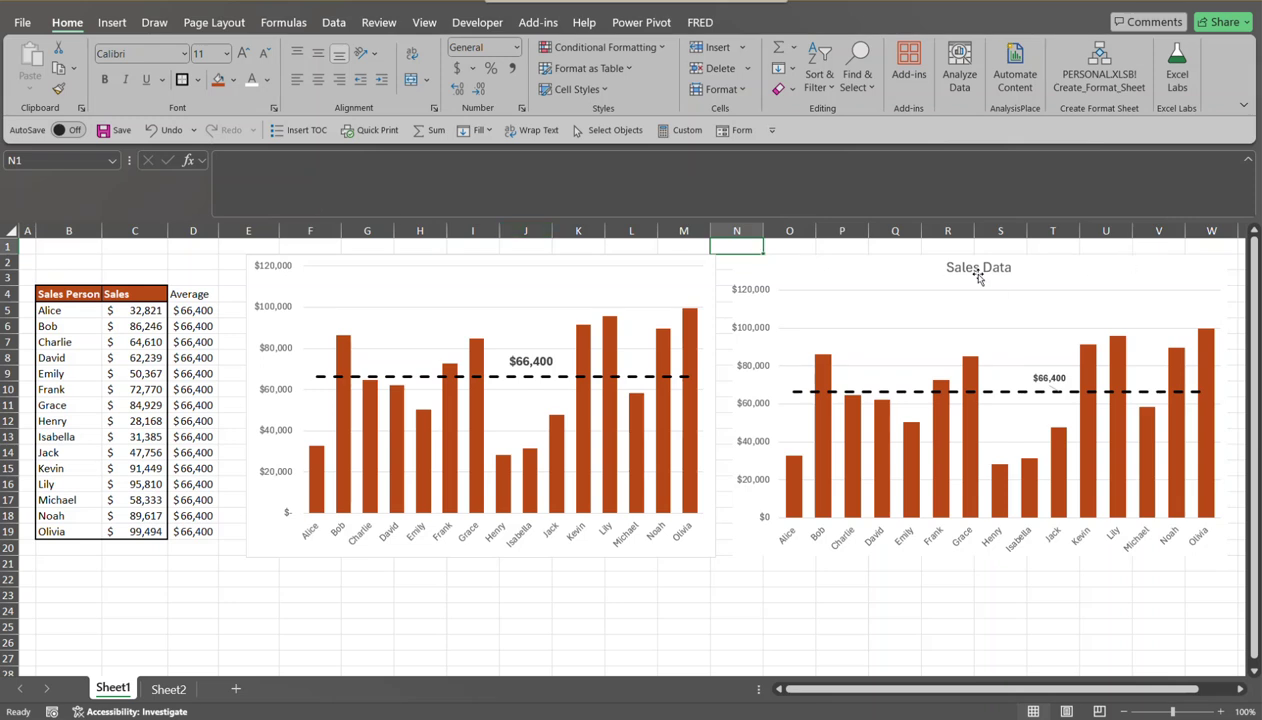
- Add a chart title to the new chart and change its text to "Sales Data"
{"action": "left_click", "coordinate": [336, 259]}
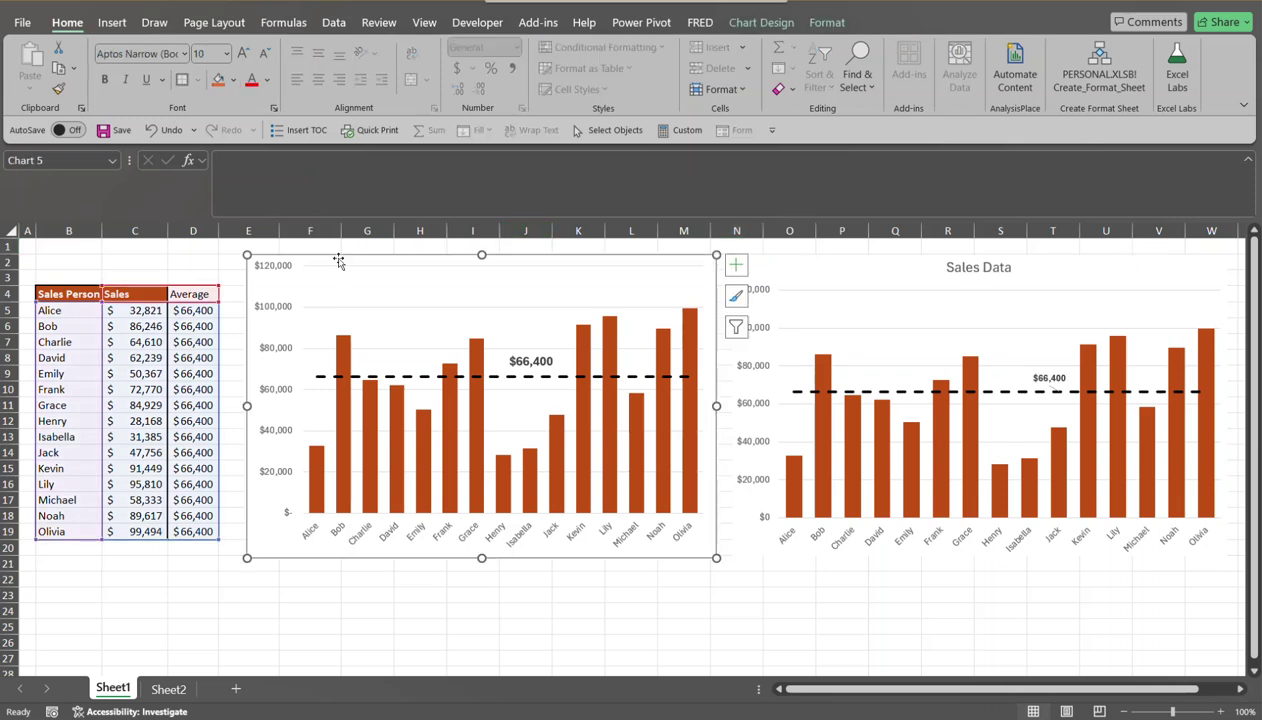
{"action": "left_click", "coordinate": [736, 265]}
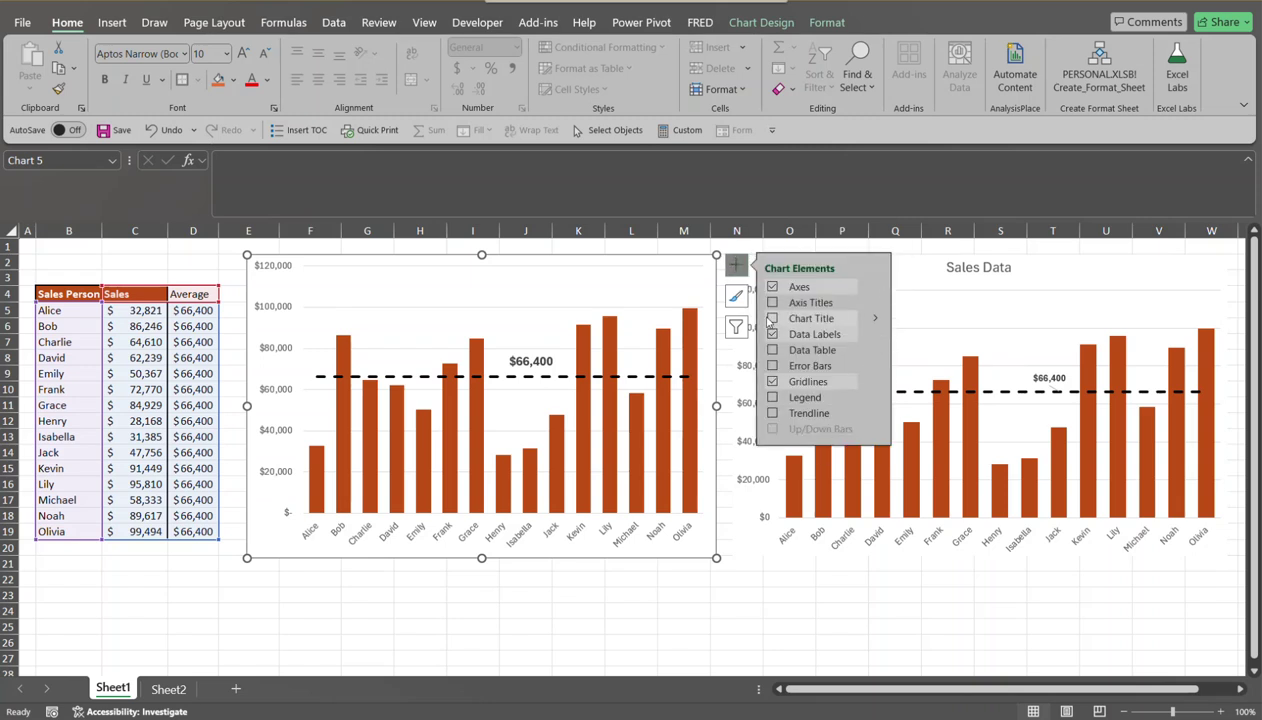
{"action": "left_click", "coordinate": [772, 318]}
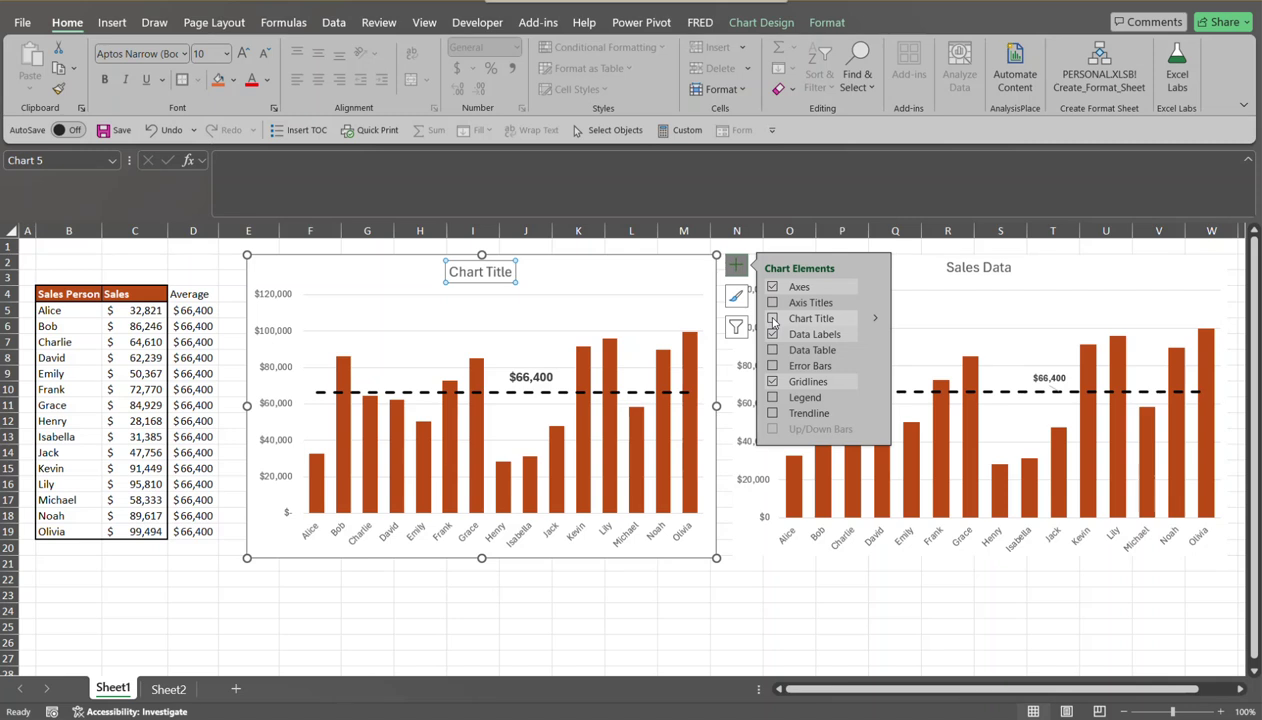
{"action": "double_click", "coordinate": [490, 270]}
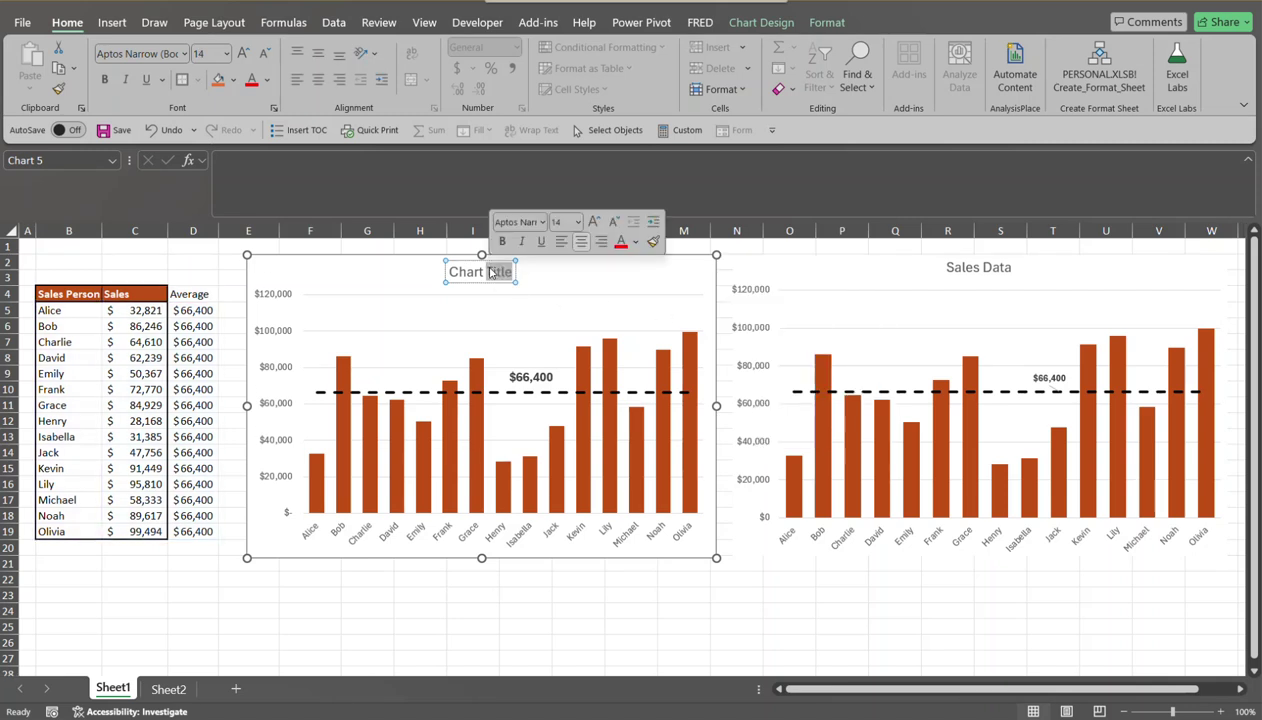
{"action": "key", "text": "BackSpace"}
{"action": "key", "text": "BackSpace"}
{"action": "key", "text": "BackSpace"}
{"action": "key", "text": "BackSpace"}
{"action": "key", "text": "BackSpace"}
{"action": "key", "text": "BackSpace"}
{"action": "key", "text": "BackSpace"}
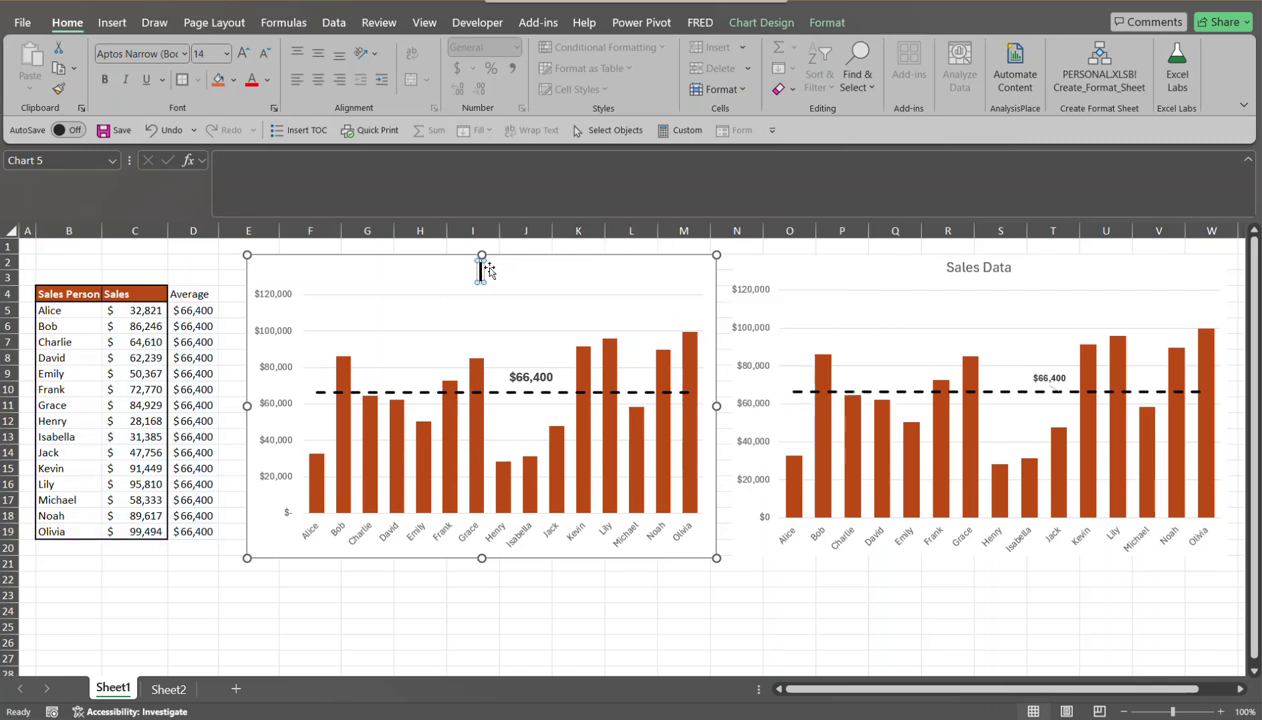
{"action": "type", "text": "Sales Data"}
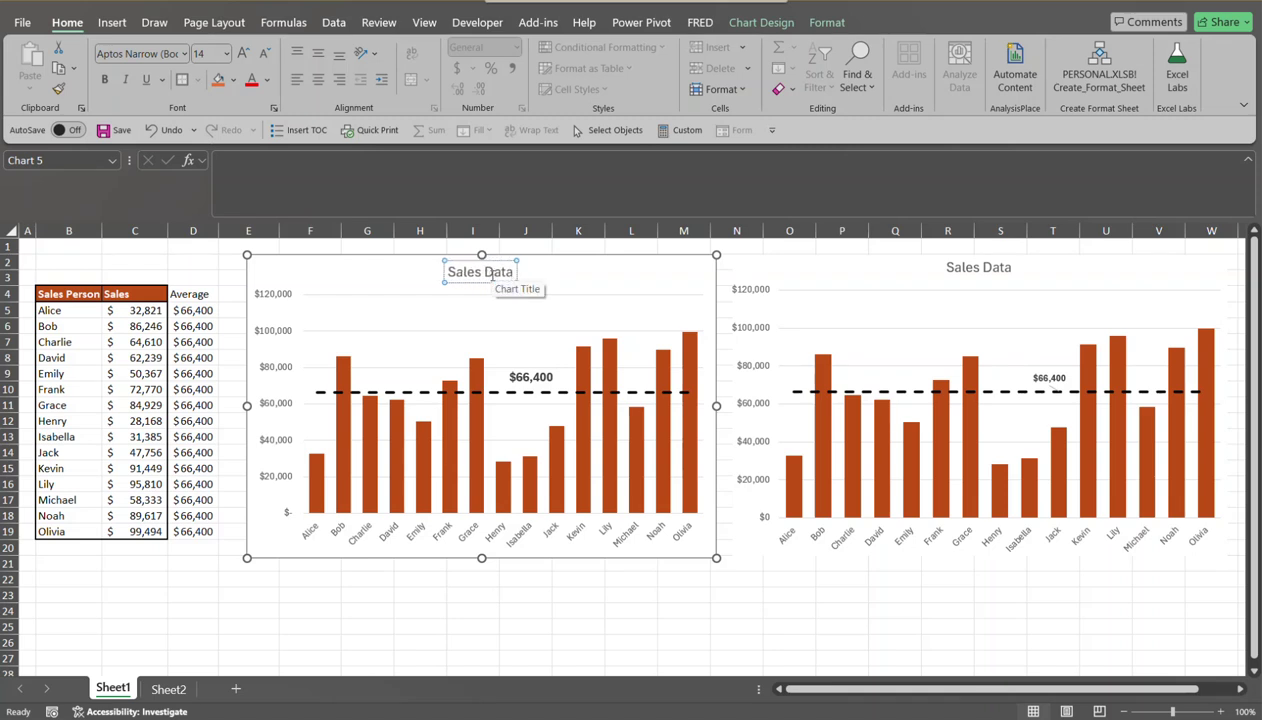
{"action": "left_click", "coordinate": [230, 260]}
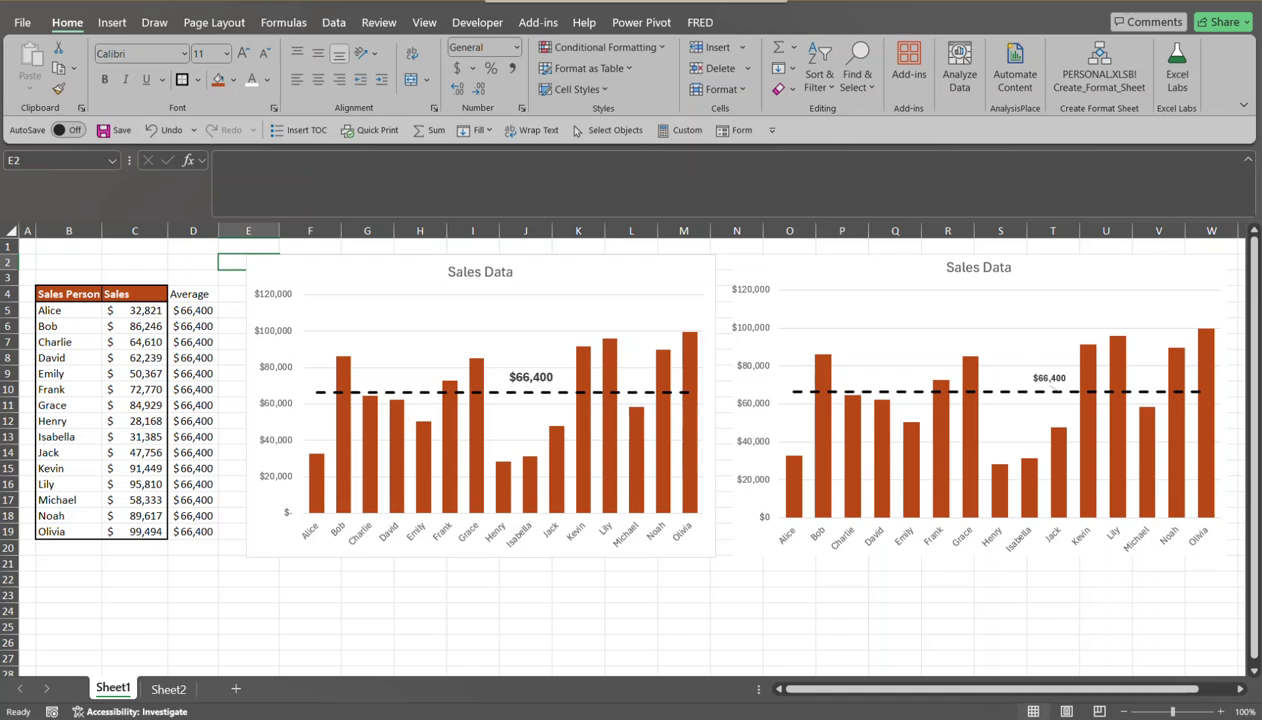